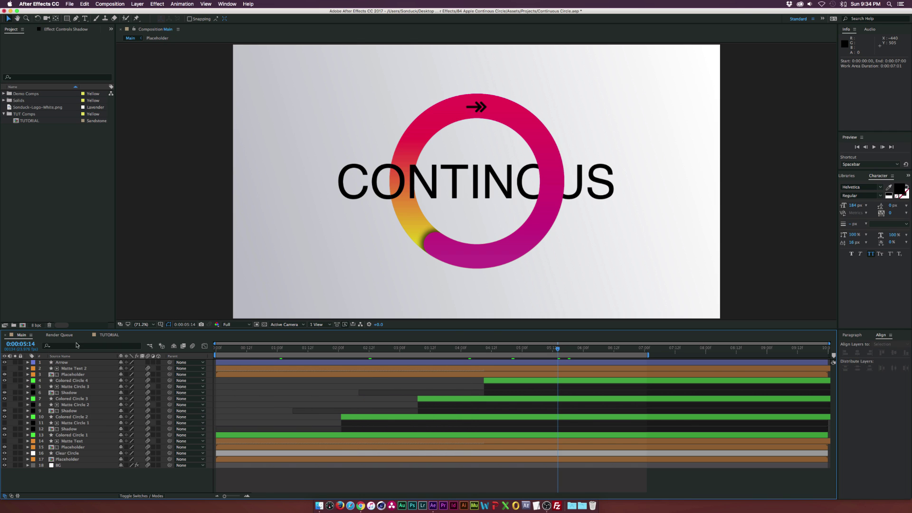
Step: Switch to the TUTORIAL composition, inspect the BG layer's Gradient Ramp, then pick the Ellipse tool
{"action": "left_click", "coordinate": [100, 336]}
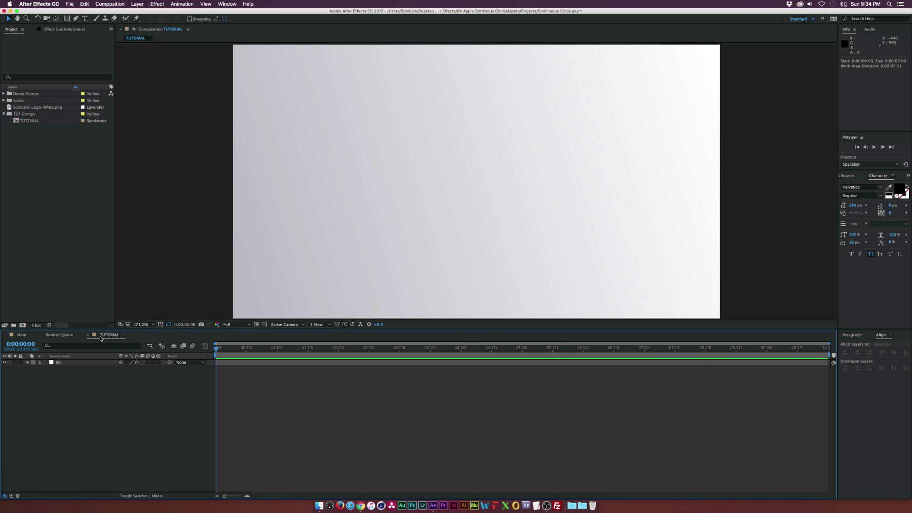
{"action": "left_click", "coordinate": [90, 364]}
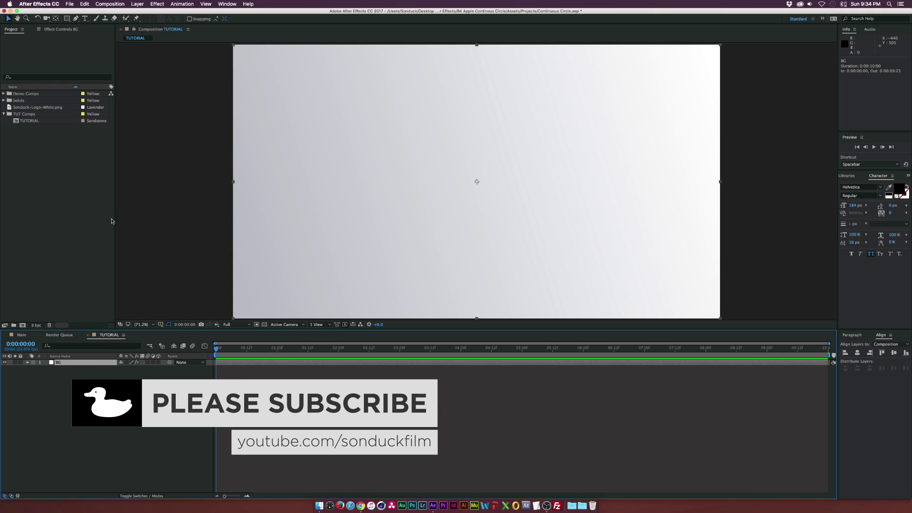
{"action": "left_click", "coordinate": [53, 30]}
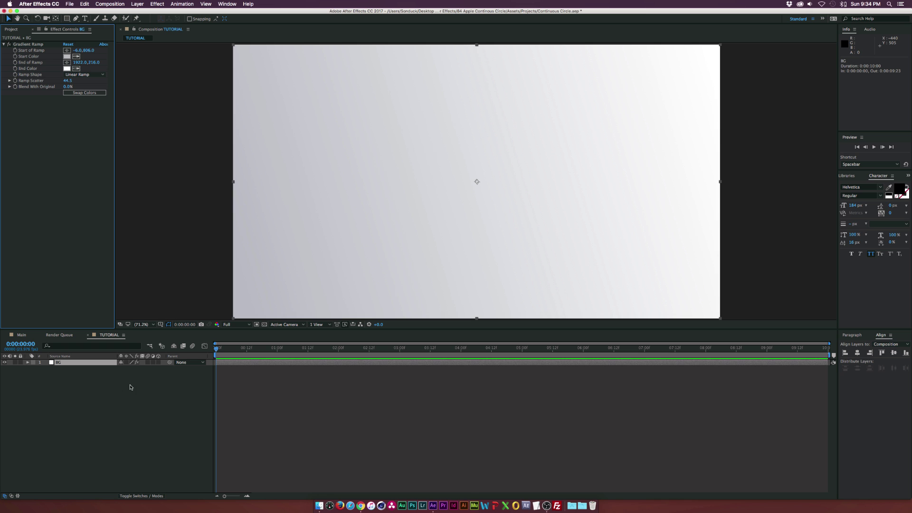
{"action": "left_click", "coordinate": [131, 387]}
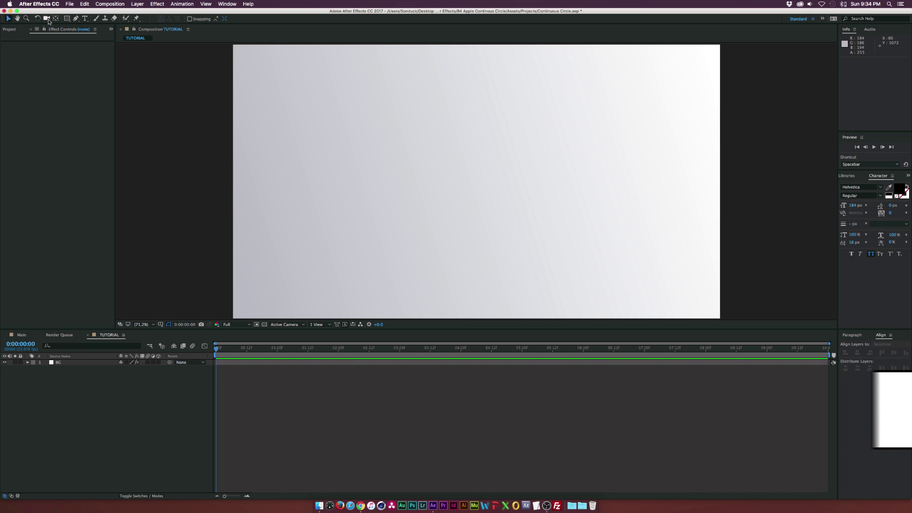
{"action": "left_click_drag", "start_coordinate": [67, 19], "coordinate": [92, 35]}
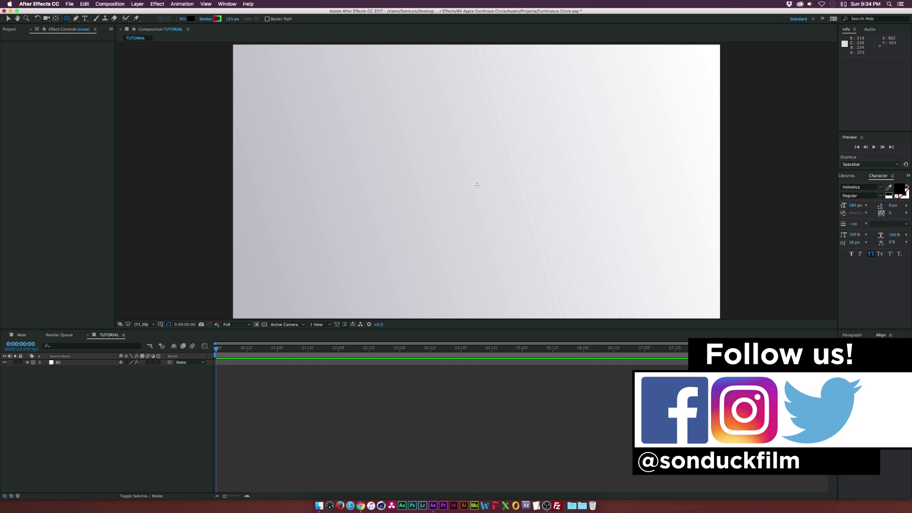
Step: Draw a circle in the upper frame and move it right and down
{"action": "left_click_drag", "start_coordinate": [477, 186], "coordinate": [597, 55]}
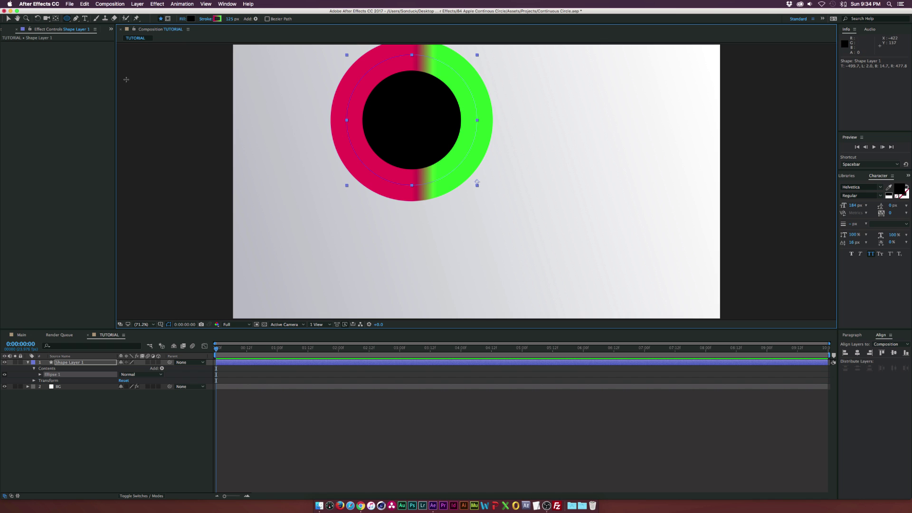
{"action": "left_click", "coordinate": [9, 18]}
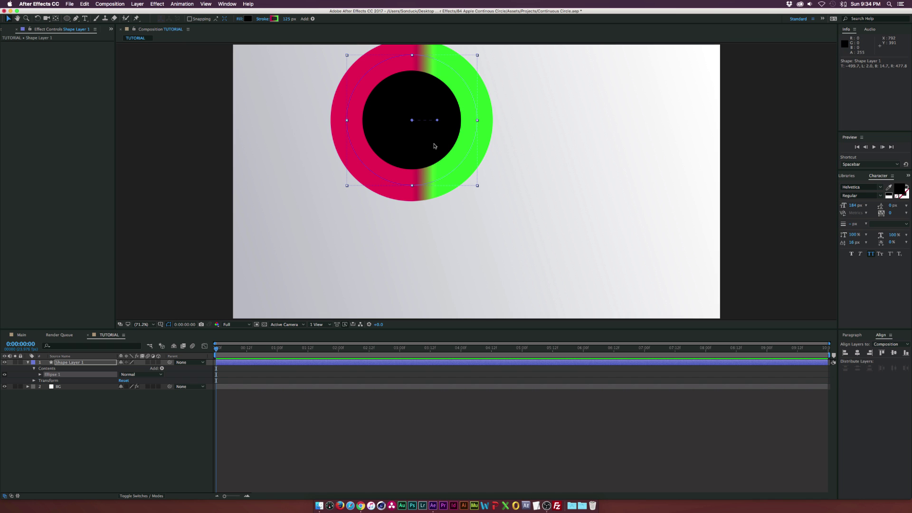
{"action": "left_click_drag", "start_coordinate": [434, 145], "coordinate": [493, 187]}
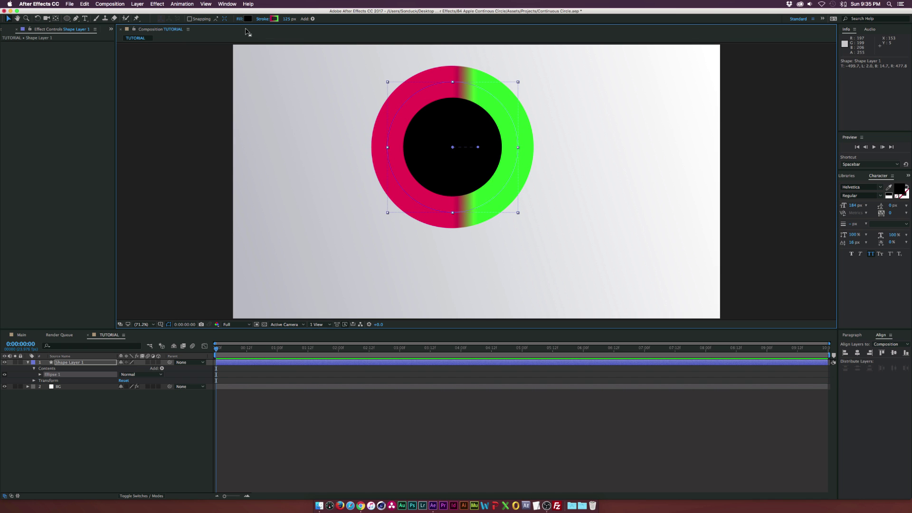
Step: Set the ring's fill to None and its stroke to Linear Gradient
{"action": "left_click", "coordinate": [239, 20]}
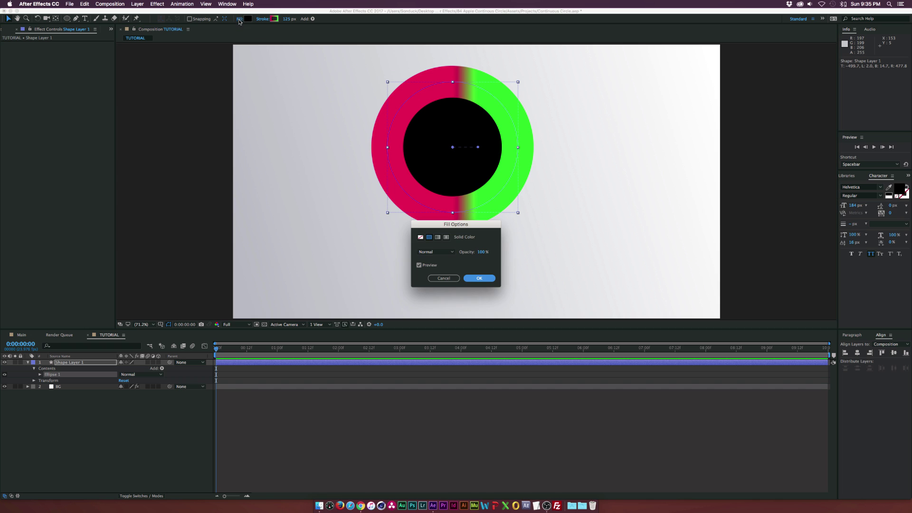
{"action": "left_click", "coordinate": [421, 237]}
{"action": "left_click", "coordinate": [480, 278]}
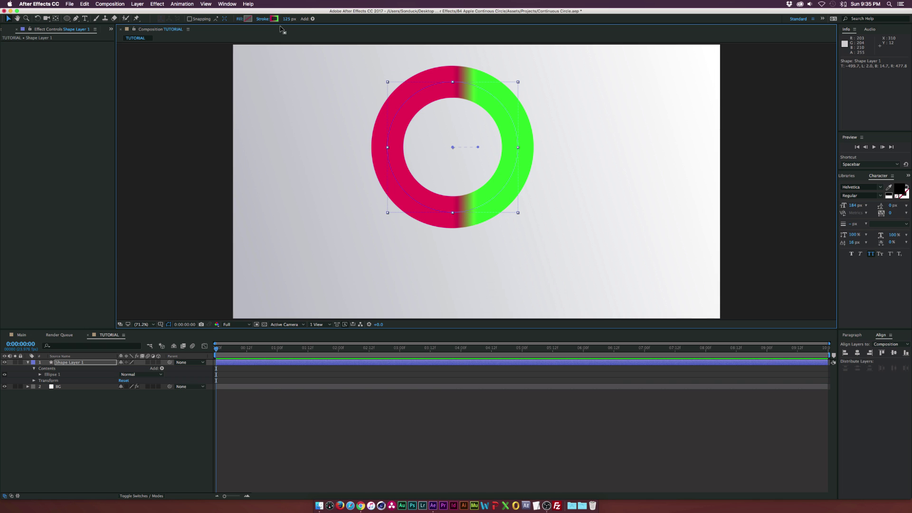
{"action": "left_click", "coordinate": [262, 19]}
{"action": "left_click", "coordinate": [429, 237]}
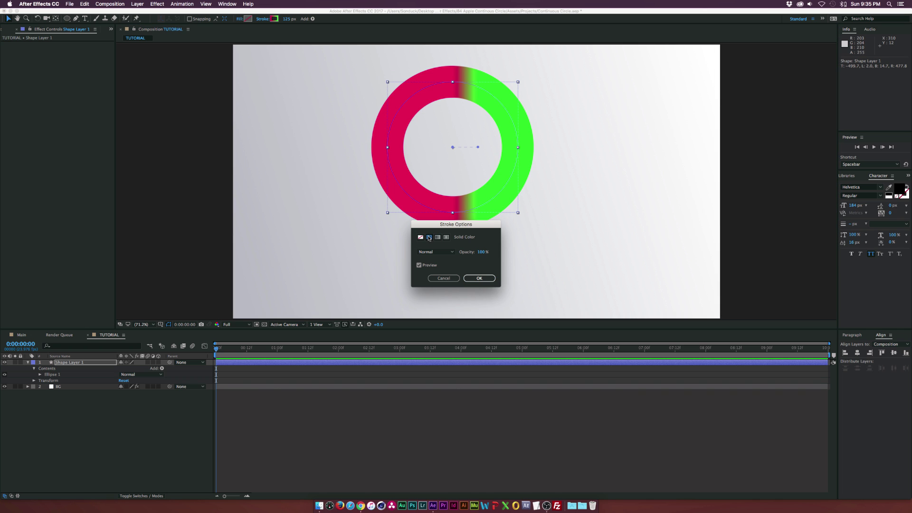
{"action": "left_click", "coordinate": [479, 278]}
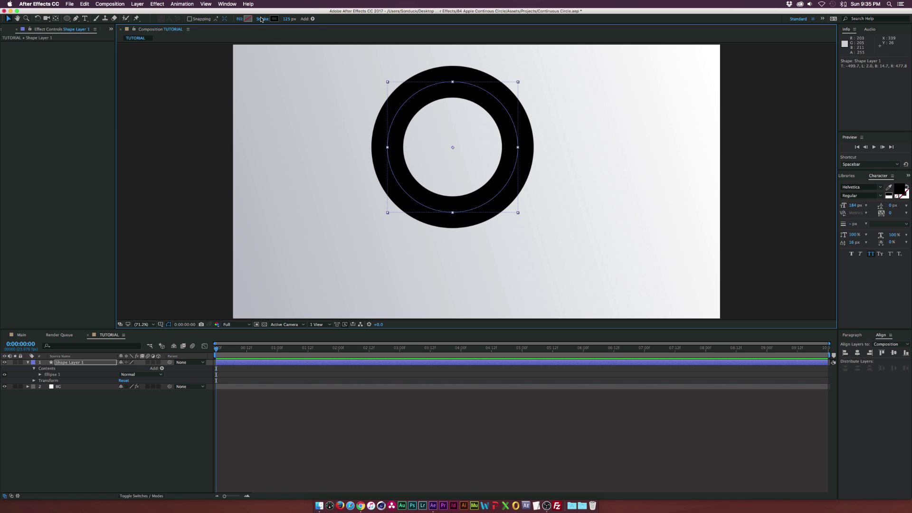
{"action": "left_click", "coordinate": [262, 19]}
{"action": "left_click", "coordinate": [437, 237]}
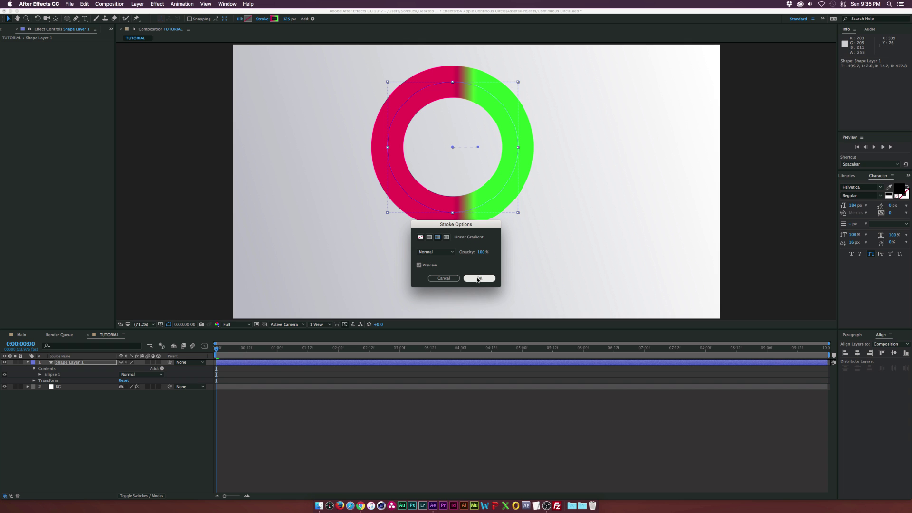
{"action": "left_click", "coordinate": [480, 278]}
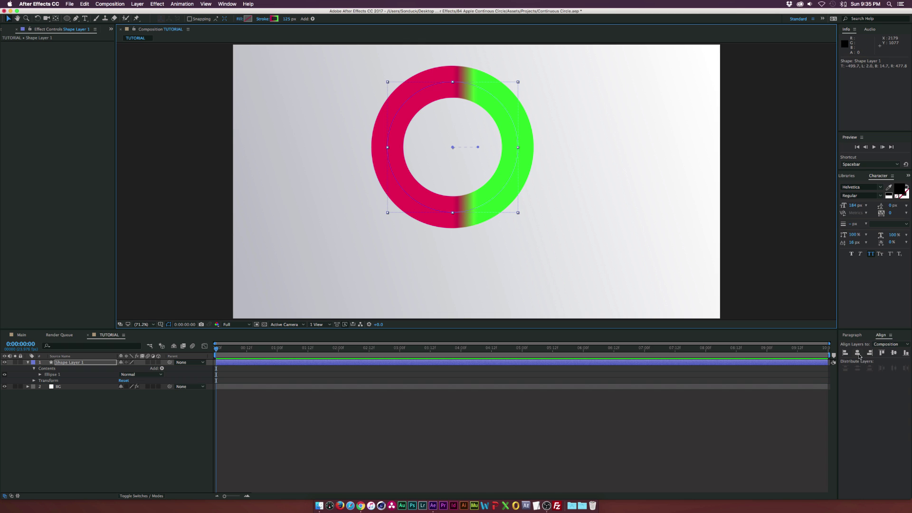
Step: Centre the ring horizontally and vertically with the Align panel, then scale it up slightly
{"action": "left_click", "coordinate": [227, 4]}
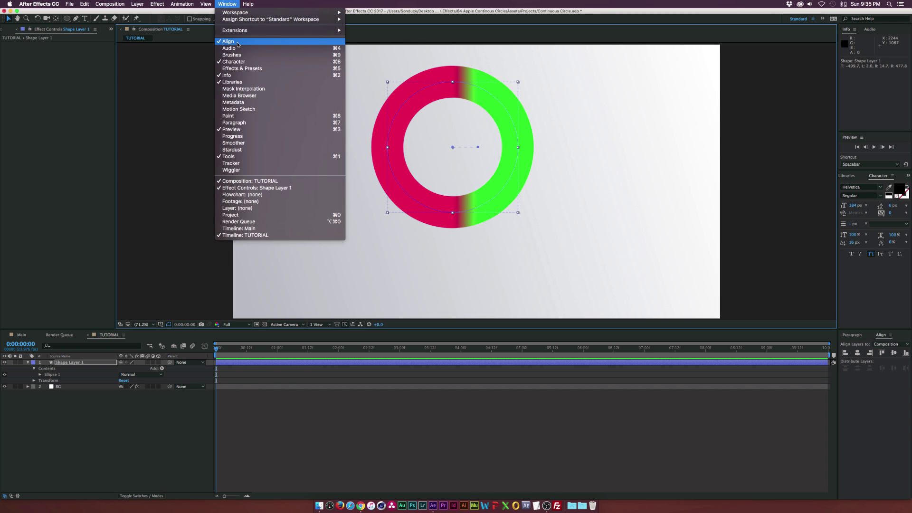
{"action": "left_click", "coordinate": [873, 386]}
{"action": "left_click", "coordinate": [858, 354]}
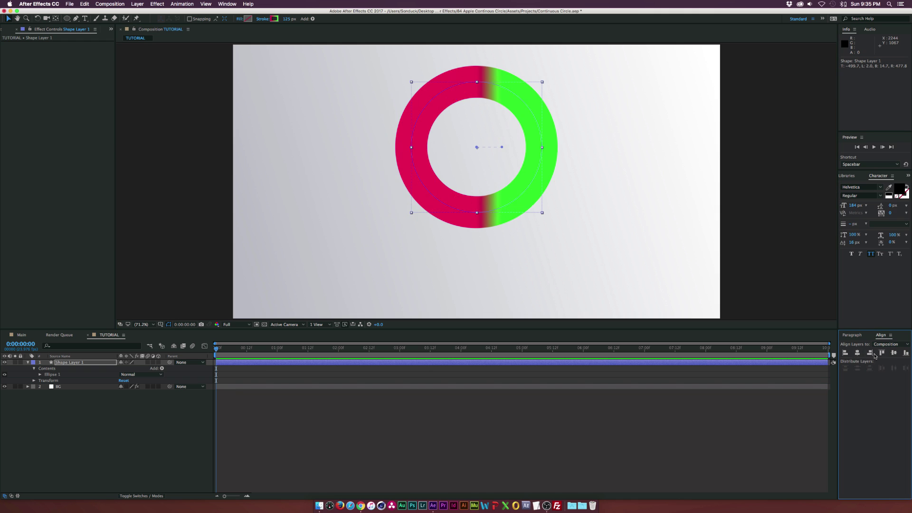
{"action": "left_click", "coordinate": [894, 353]}
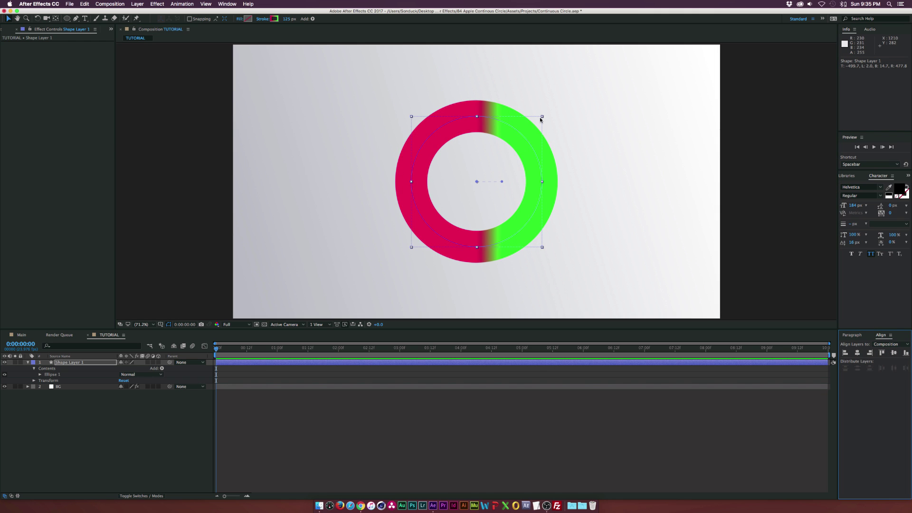
{"action": "mouse_move", "coordinate": [543, 117]}
{"action": "left_mouse_down"}
{"action": "mouse_move", "coordinate": [568, 95]}
{"action": "mouse_move", "coordinate": [553, 106]}
{"action": "left_mouse_up"}
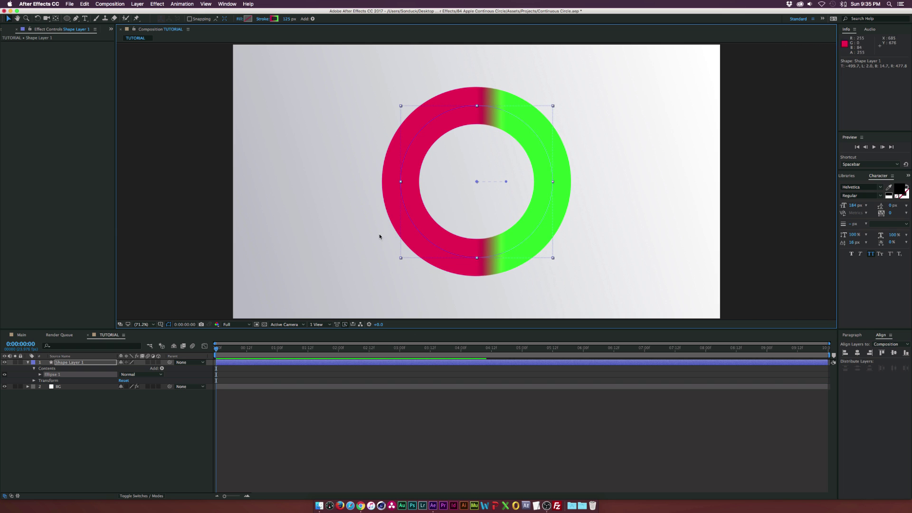
{"action": "left_click", "coordinate": [87, 461]}
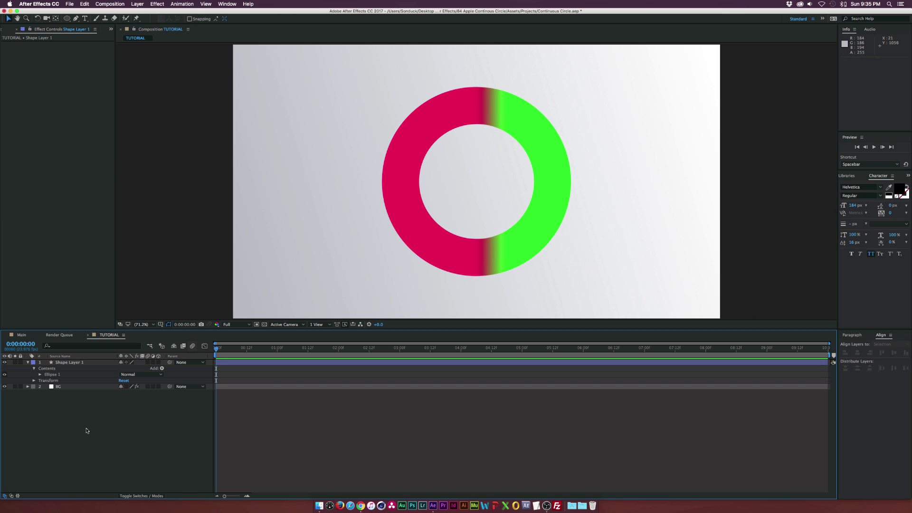
Step: Expand the ring's Ellipse 1 group to reveal the Gradient Stroke 1 properties
{"action": "left_click", "coordinate": [48, 375]}
{"action": "left_click", "coordinate": [40, 375]}
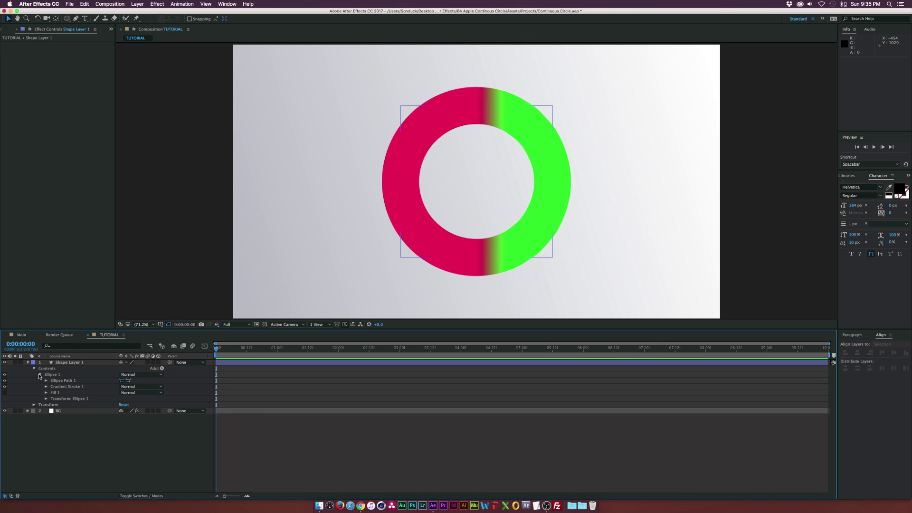
{"action": "left_click", "coordinate": [46, 386]}
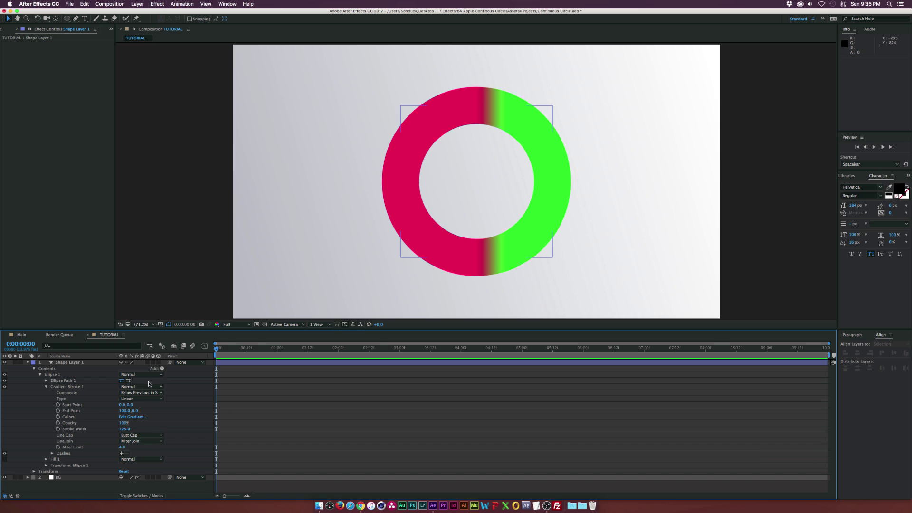
{"action": "left_click", "coordinate": [161, 368]}
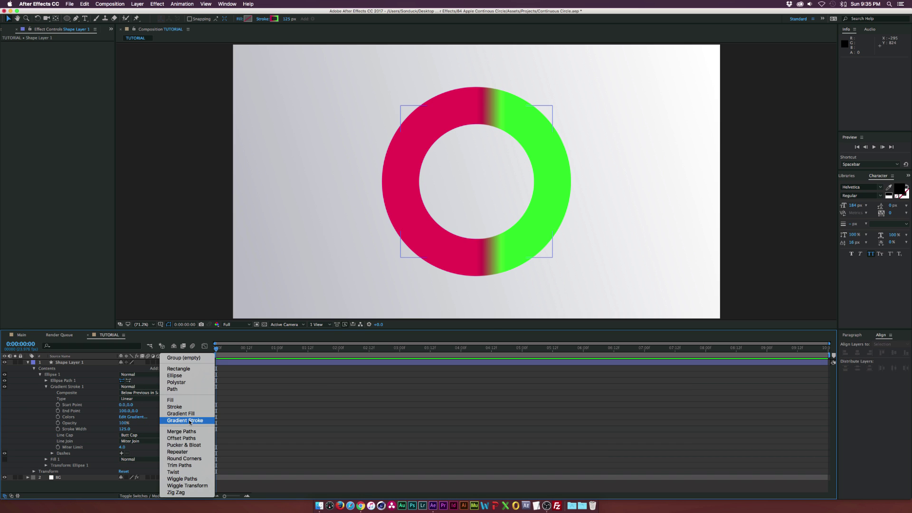
{"action": "left_click", "coordinate": [36, 403]}
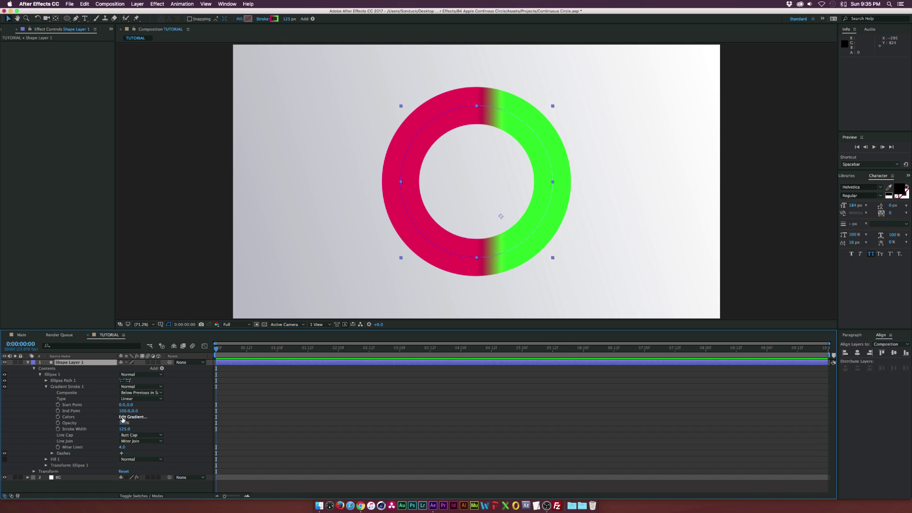
Step: Set the gradient colour stops to pink and red (FF0054) and apply them
{"action": "left_click", "coordinate": [123, 418]}
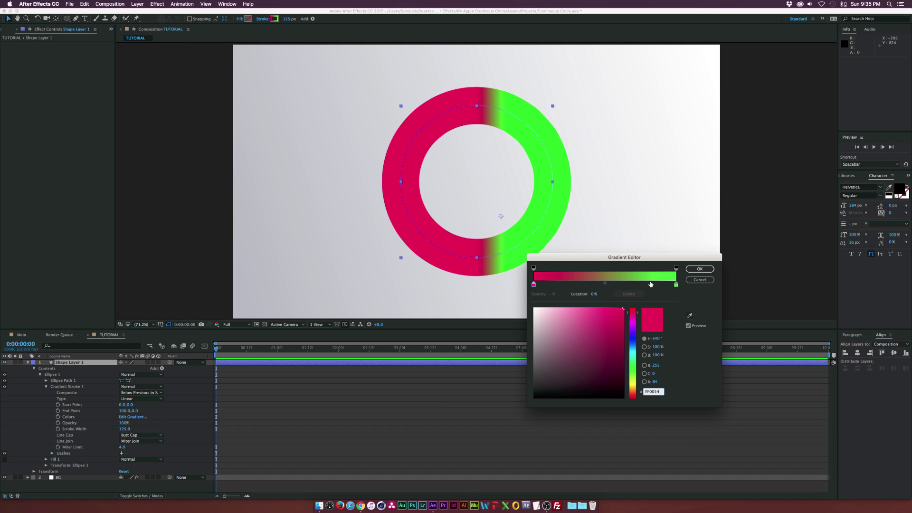
{"action": "left_click", "coordinate": [675, 285]}
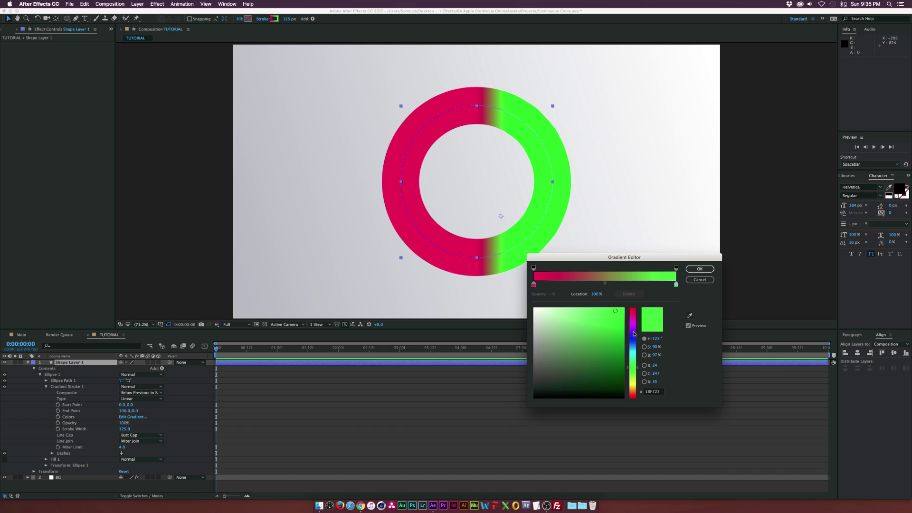
{"action": "left_click", "coordinate": [633, 316]}
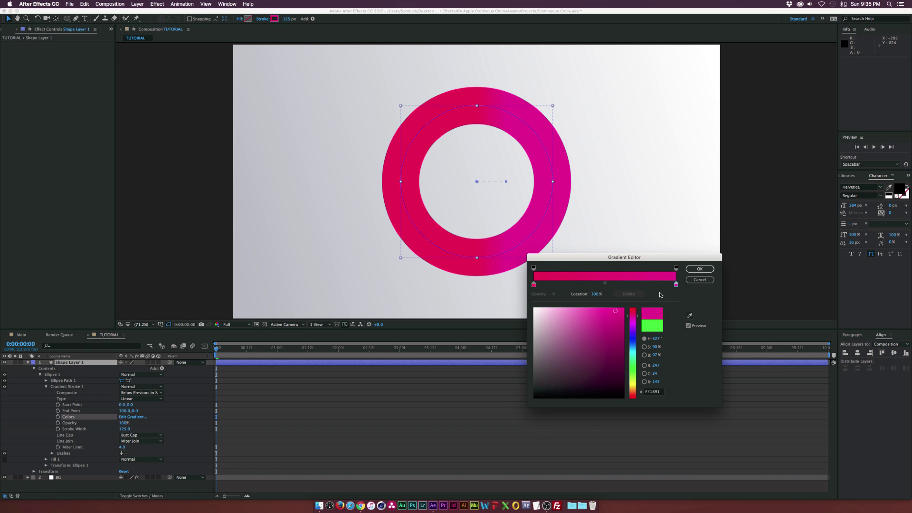
{"action": "left_click_drag", "start_coordinate": [632, 314], "coordinate": [633, 309]}
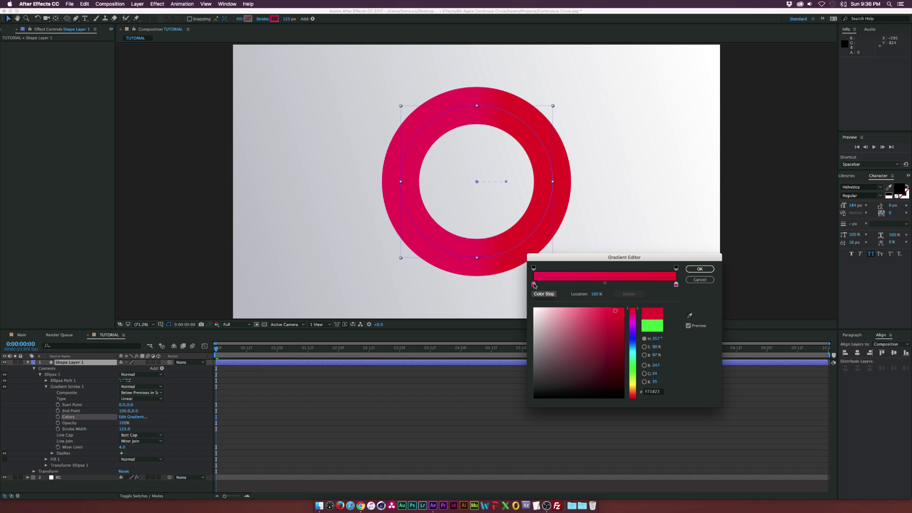
{"action": "left_click", "coordinate": [533, 284]}
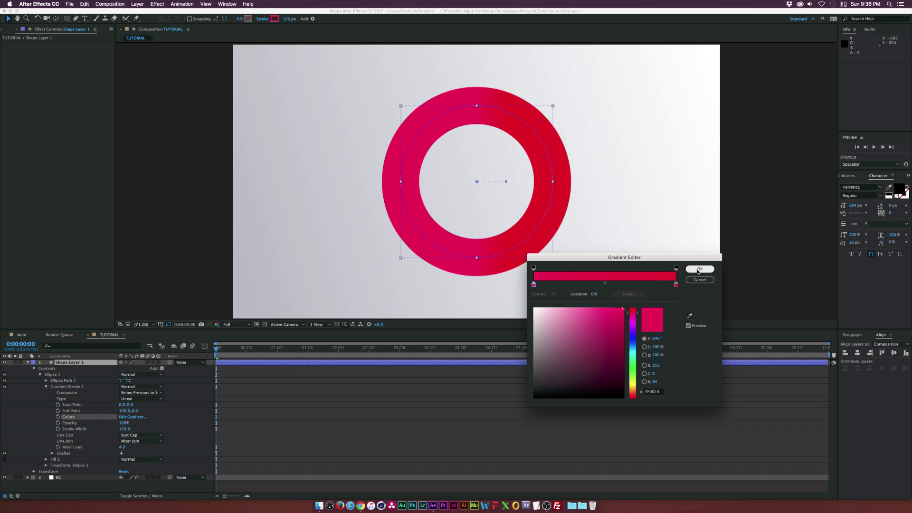
{"action": "left_click", "coordinate": [698, 269]}
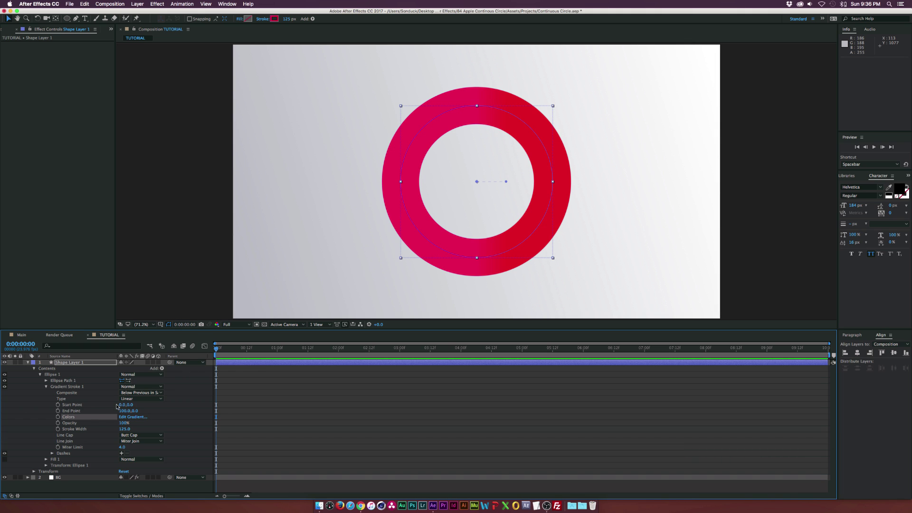
Step: Set the gradient Start Point to 0,-217 and End Point to 0,258 for a vertical pink-to-red fade
{"action": "left_click_drag", "start_coordinate": [119, 405], "coordinate": [94, 404]}
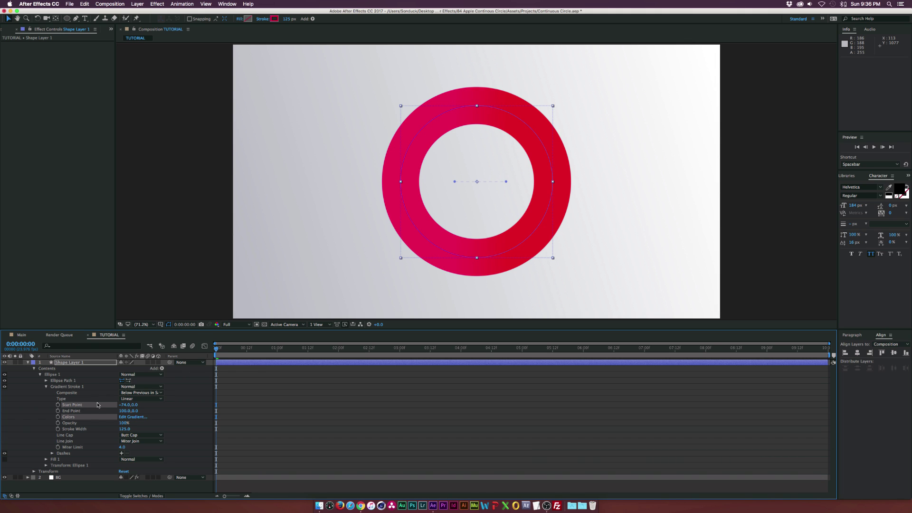
{"action": "left_click", "coordinate": [98, 404]}
{"action": "key", "text": "ctrl+z"}
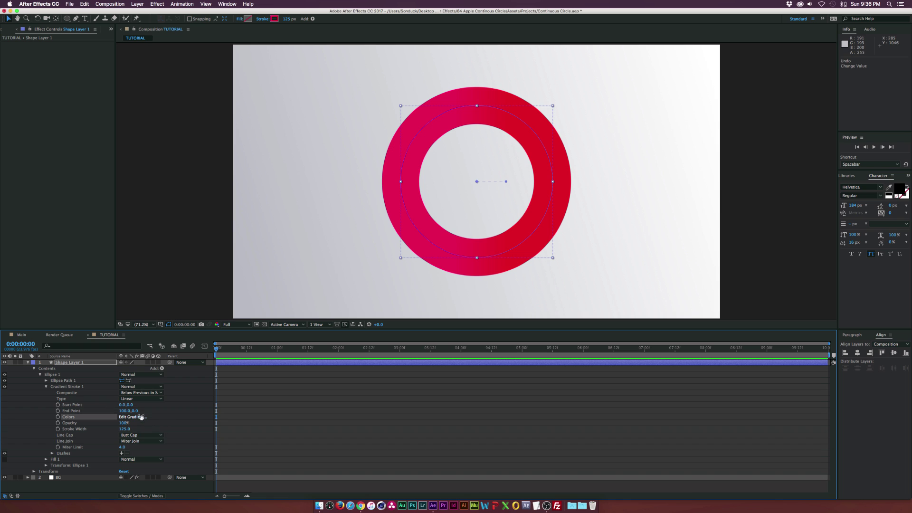
{"action": "left_click_drag", "start_coordinate": [132, 407], "coordinate": [100, 402]}
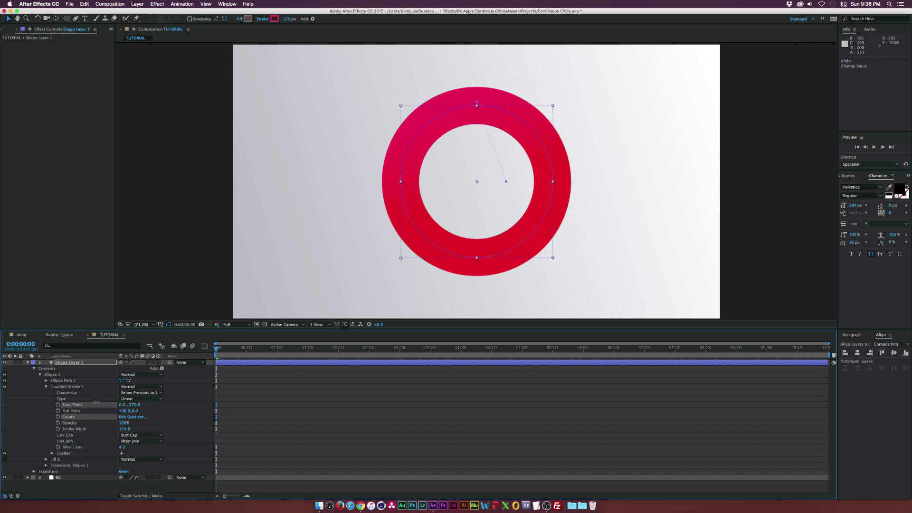
{"action": "left_click", "coordinate": [97, 404]}
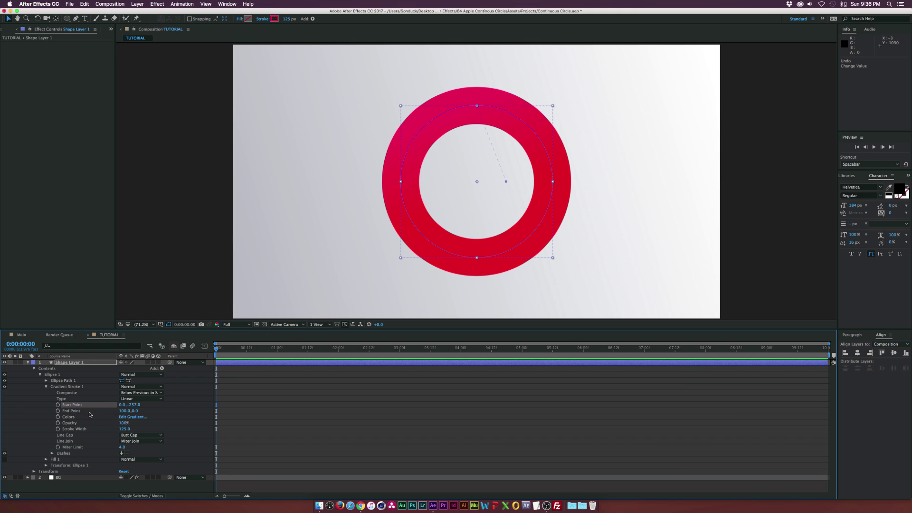
{"action": "left_click", "coordinate": [125, 411]}
{"action": "type", "text": "0"}
{"action": "left_click", "coordinate": [159, 411]}
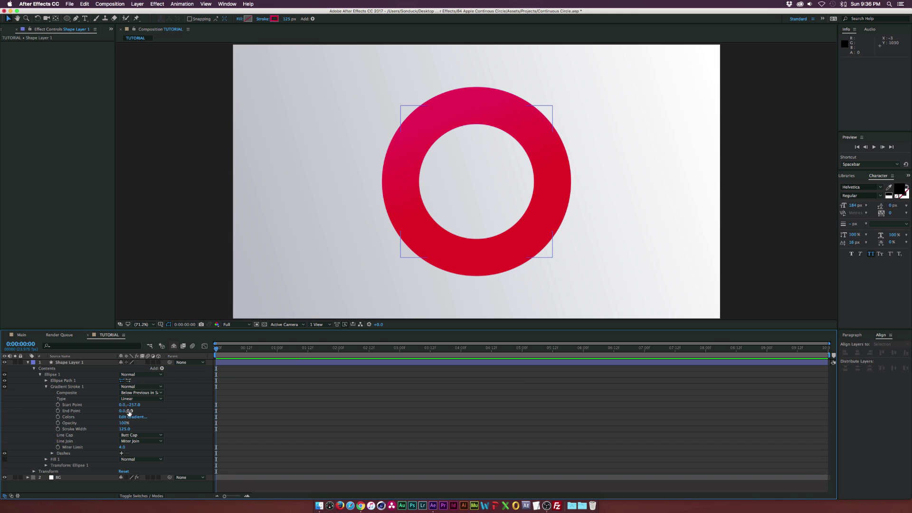
{"action": "left_click_drag", "start_coordinate": [132, 410], "coordinate": [220, 413]}
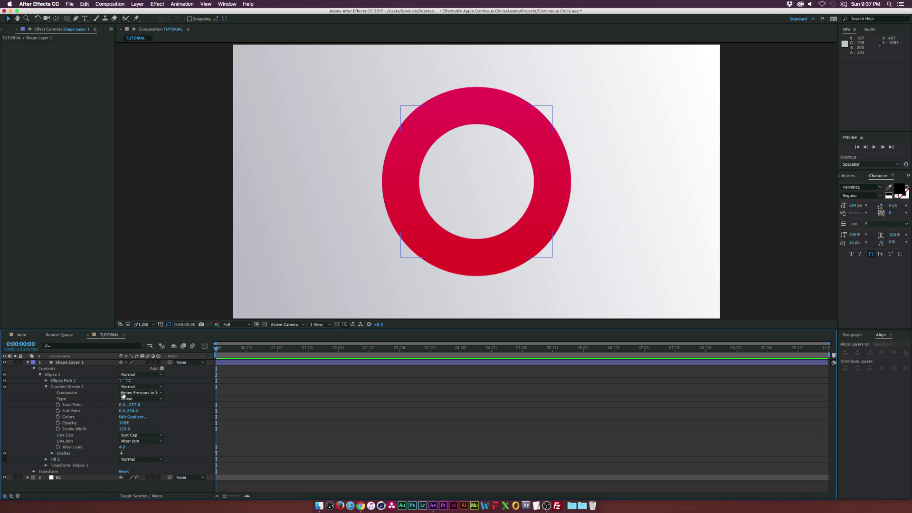
Step: Add Trim Paths, keyframe its End at 0%, and move the time indicator to 2 seconds
{"action": "left_click", "coordinate": [162, 368]}
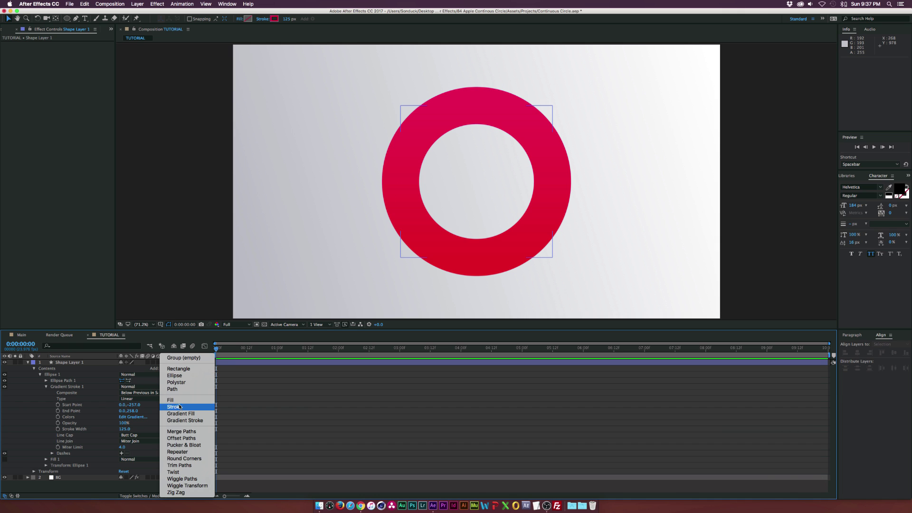
{"action": "left_click", "coordinate": [176, 466]}
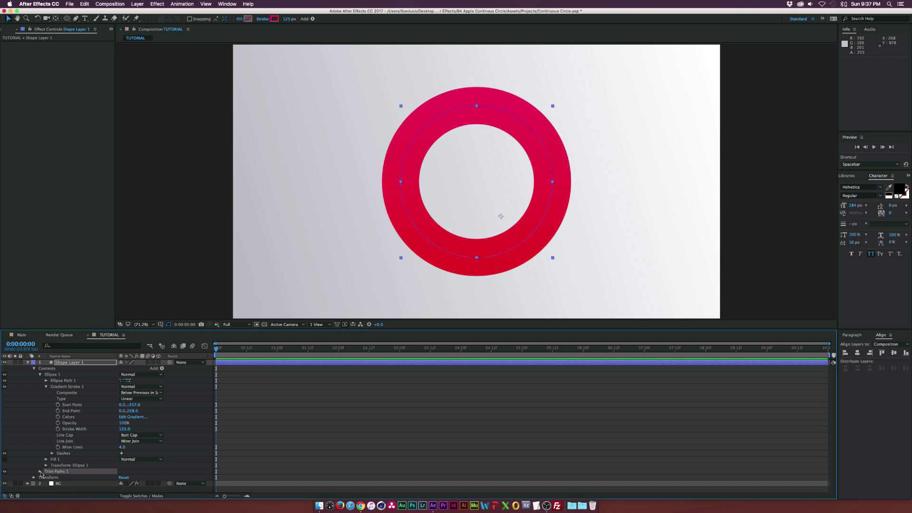
{"action": "left_click", "coordinate": [40, 471]}
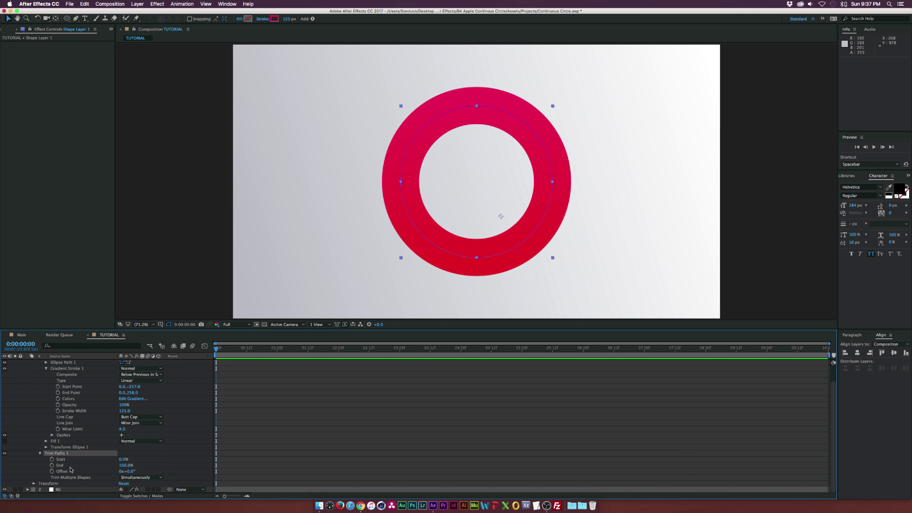
{"action": "left_click_drag", "start_coordinate": [126, 465], "coordinate": [65, 466]}
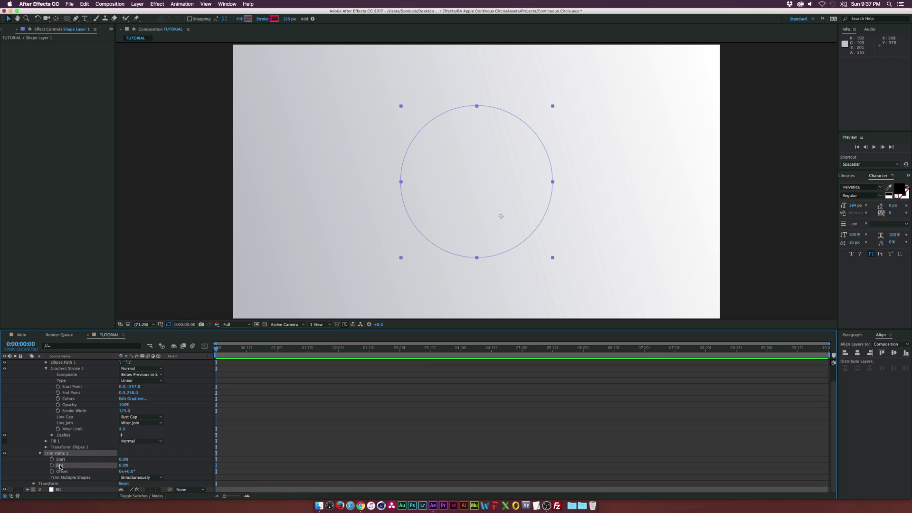
{"action": "left_click", "coordinate": [51, 465]}
{"action": "left_click_drag", "start_coordinate": [244, 348], "coordinate": [338, 350]}
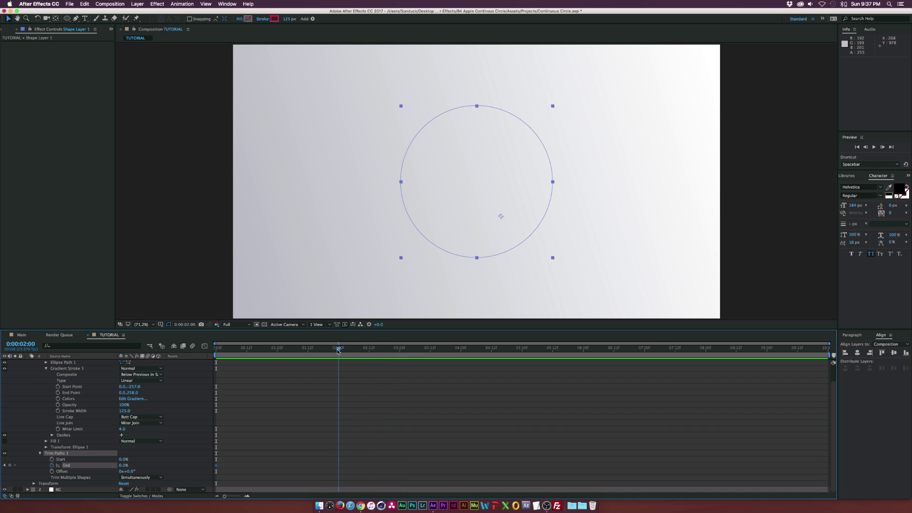
Step: Keyframe Trim Paths End at 100% at 2 seconds and scrub back to preview the draw-on
{"action": "left_click", "coordinate": [123, 465]}
{"action": "type", "text": "100"}
{"action": "key", "text": "Return"}
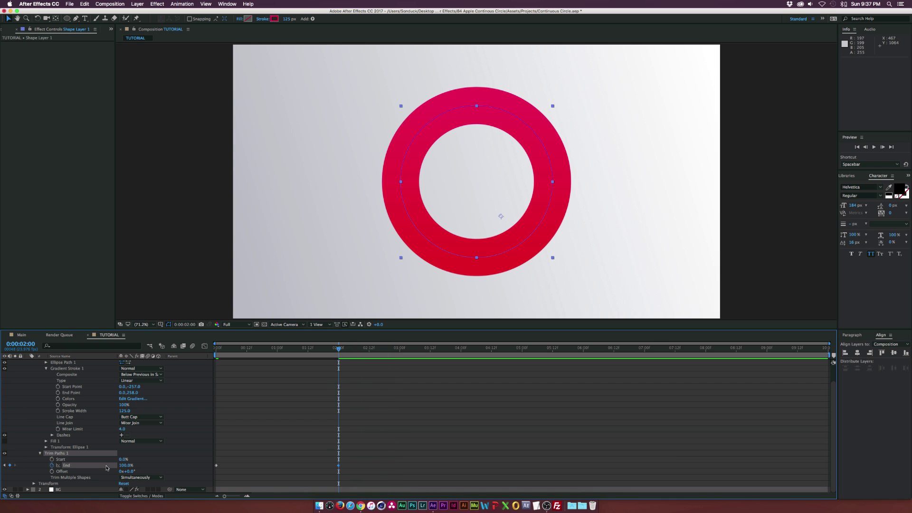
{"action": "mouse_move", "coordinate": [322, 348]}
{"action": "left_mouse_down"}
{"action": "mouse_move", "coordinate": [235, 349]}
{"action": "mouse_move", "coordinate": [303, 349]}
{"action": "left_mouse_up"}
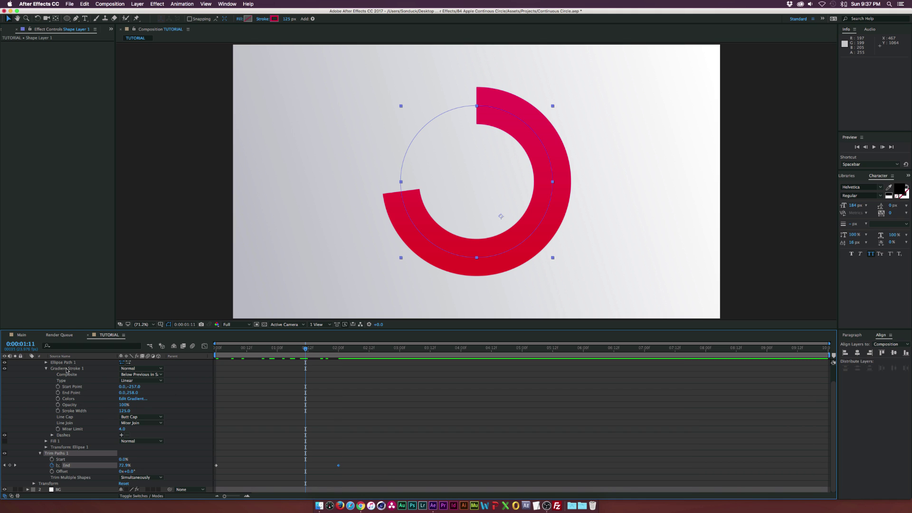
Step: Set the stroke's Line Cap to Round Cap
{"action": "left_click", "coordinate": [128, 417]}
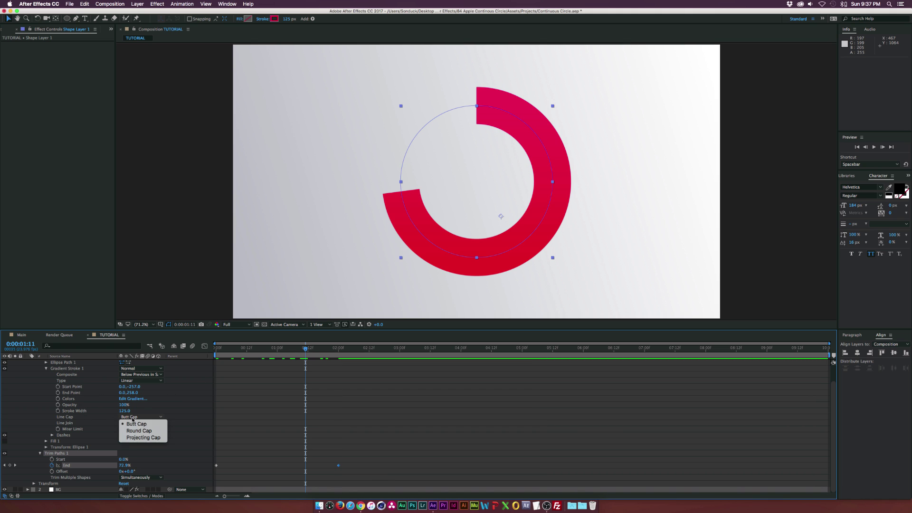
{"action": "left_click", "coordinate": [136, 430]}
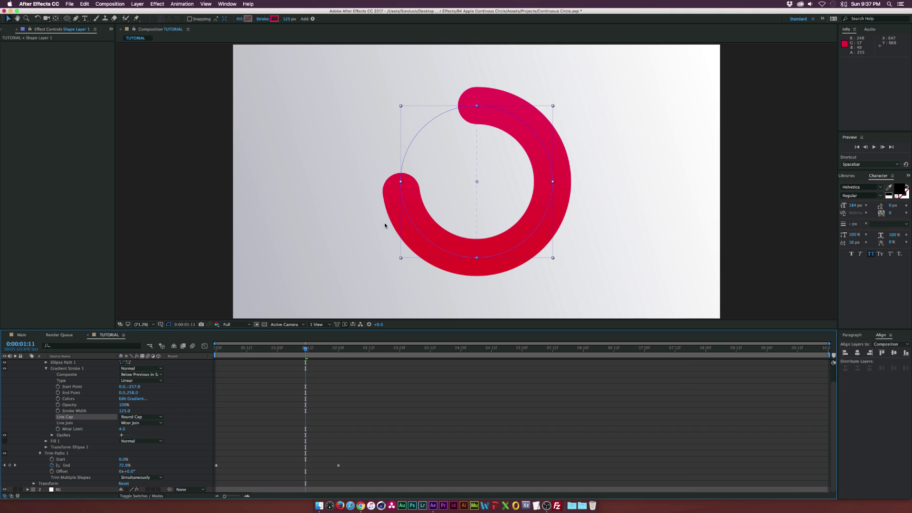
{"action": "scroll", "coordinate": [47, 380], "scroll_direction": "up", "scroll_amount": 2}
{"action": "left_click", "coordinate": [34, 363]}
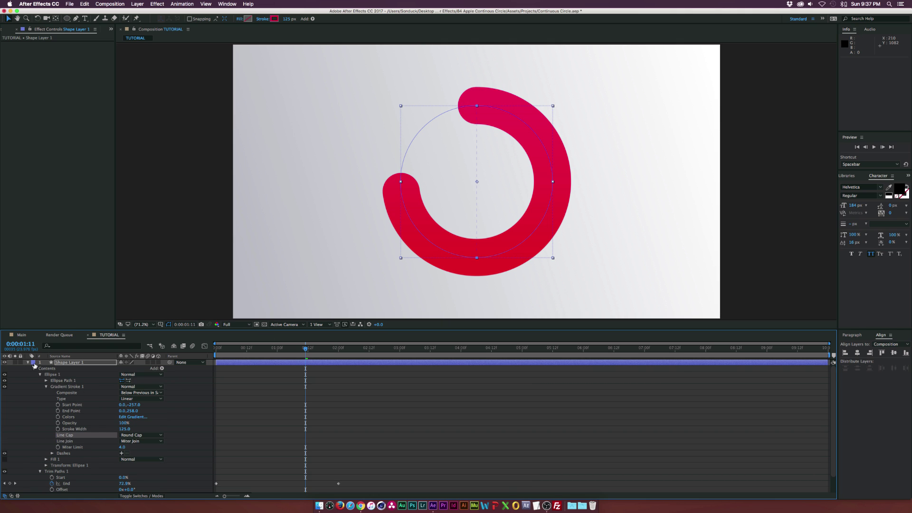
Step: Rename the shape layer 'Colored Circle'
{"action": "left_click", "coordinate": [27, 363]}
{"action": "left_click", "coordinate": [72, 364]}
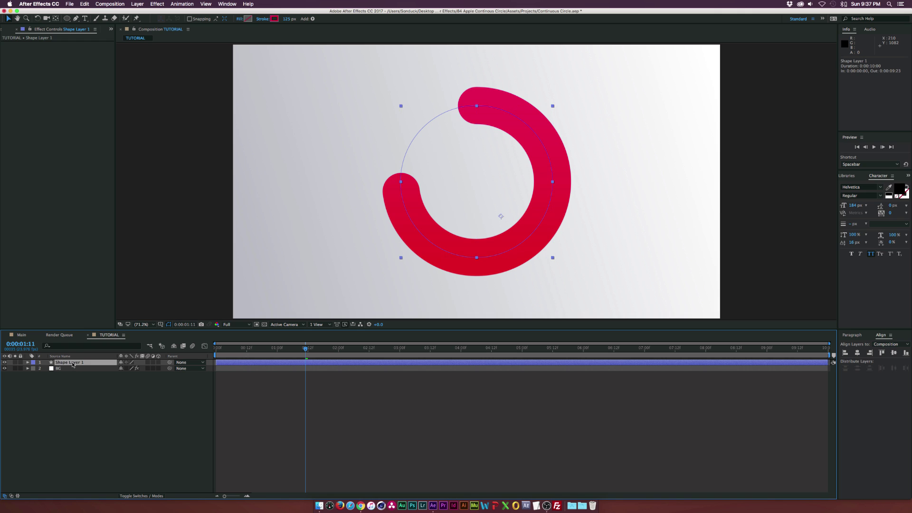
{"action": "key", "text": "Return"}
{"action": "type", "text": "Colored Circle"}
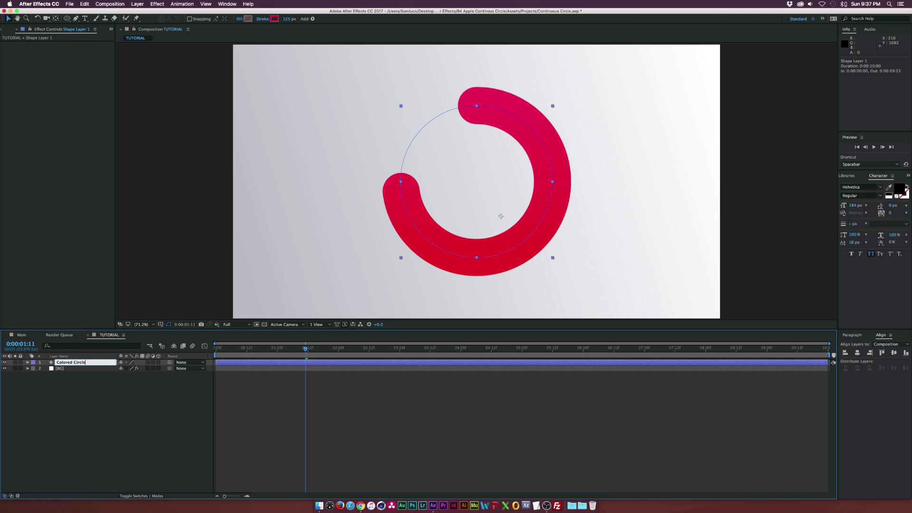
{"action": "key", "text": "Return"}
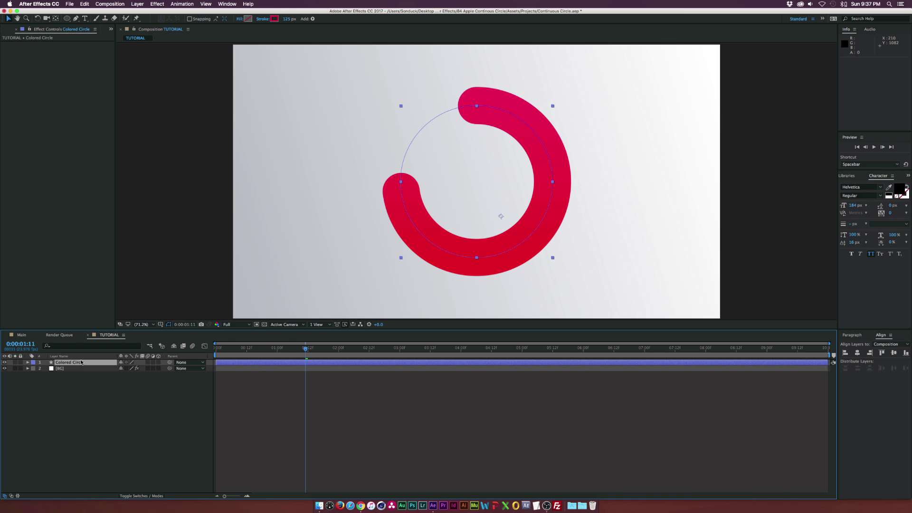
Step: Duplicate Colored Circle and rename the copy 'Clear Circle'
{"action": "left_click", "coordinate": [86, 3]}
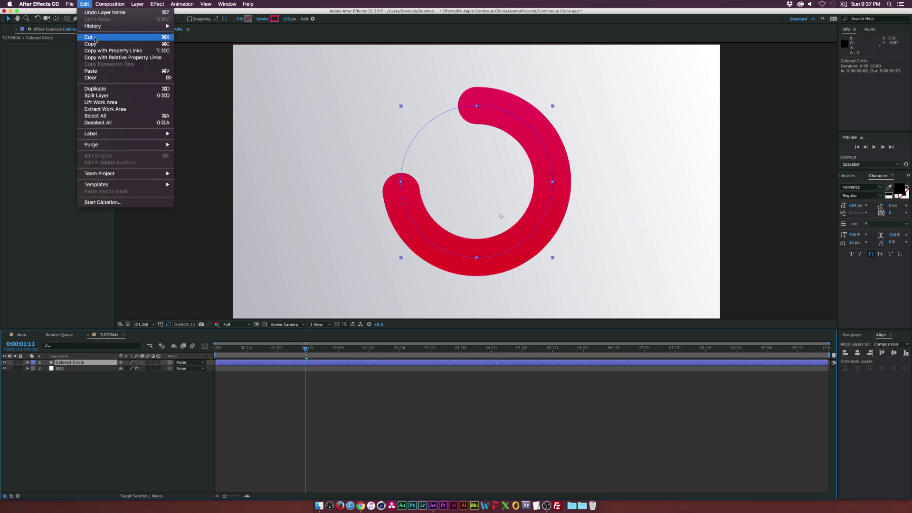
{"action": "left_click", "coordinate": [100, 92]}
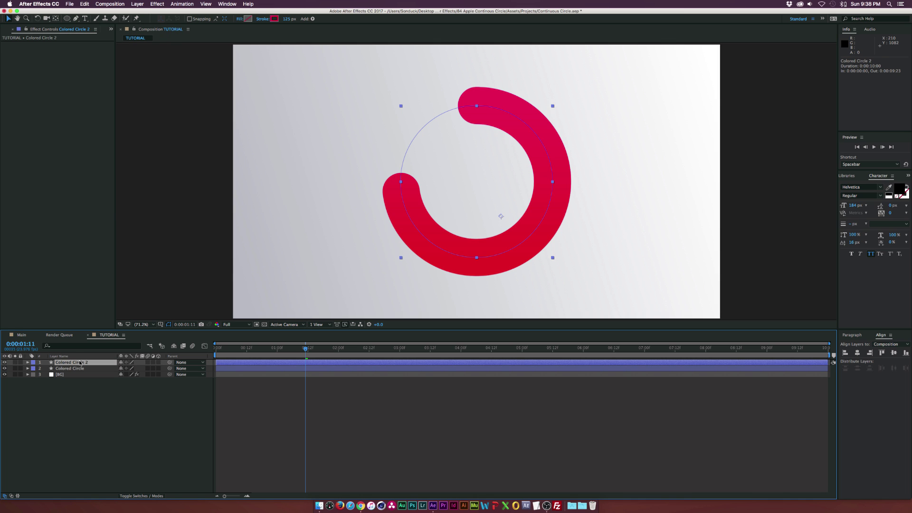
{"action": "key", "text": "Return"}
{"action": "type", "text": "Clear Circle"}
{"action": "key", "text": "Return"}
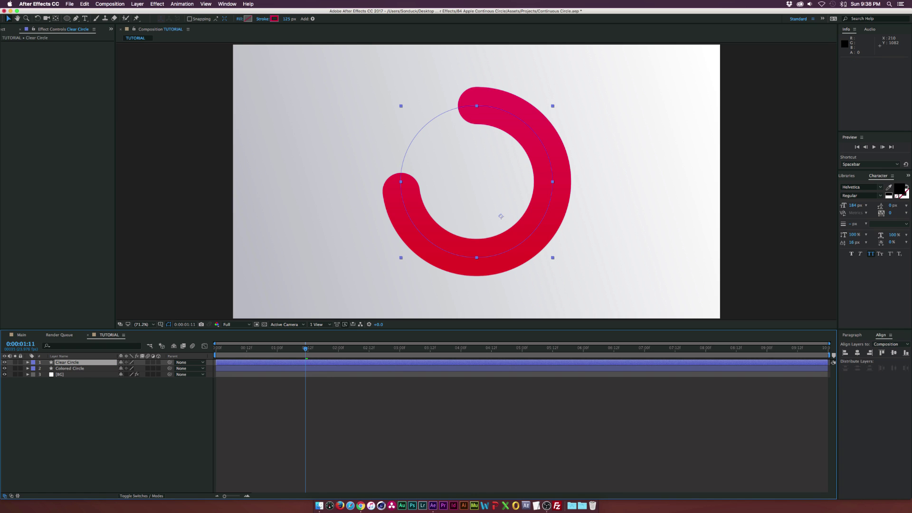
Step: Change Clear Circle's stroke to a solid white colour
{"action": "left_click", "coordinate": [266, 19]}
{"action": "left_click", "coordinate": [426, 237]}
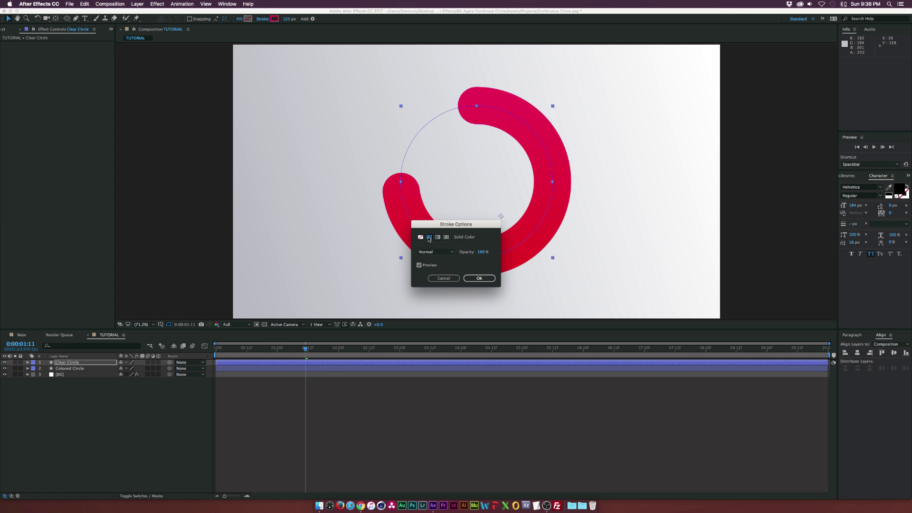
{"action": "left_click", "coordinate": [479, 278]}
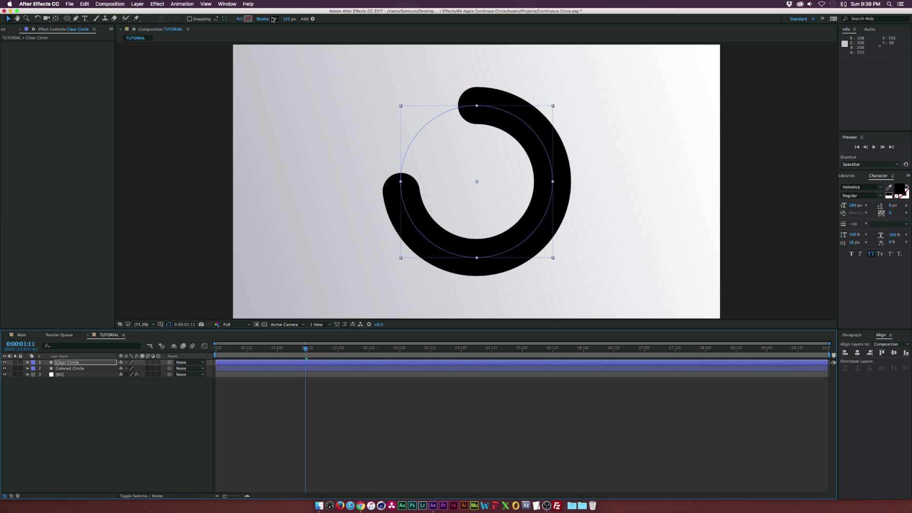
{"action": "left_click", "coordinate": [274, 19]}
{"action": "left_click", "coordinate": [372, 214]}
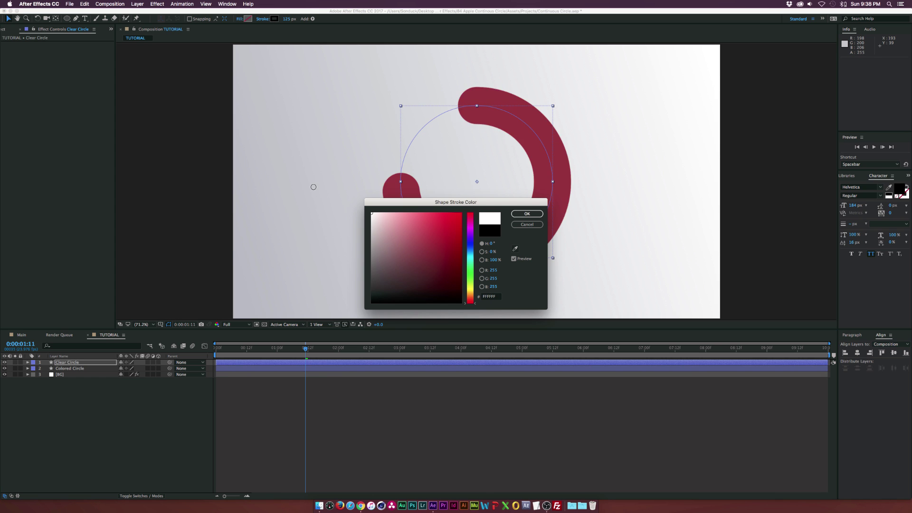
{"action": "left_click", "coordinate": [521, 213]}
Step: Set Clear Circle's opacity to 25% and move it beneath Colored Circle
{"action": "key", "text": "t"}
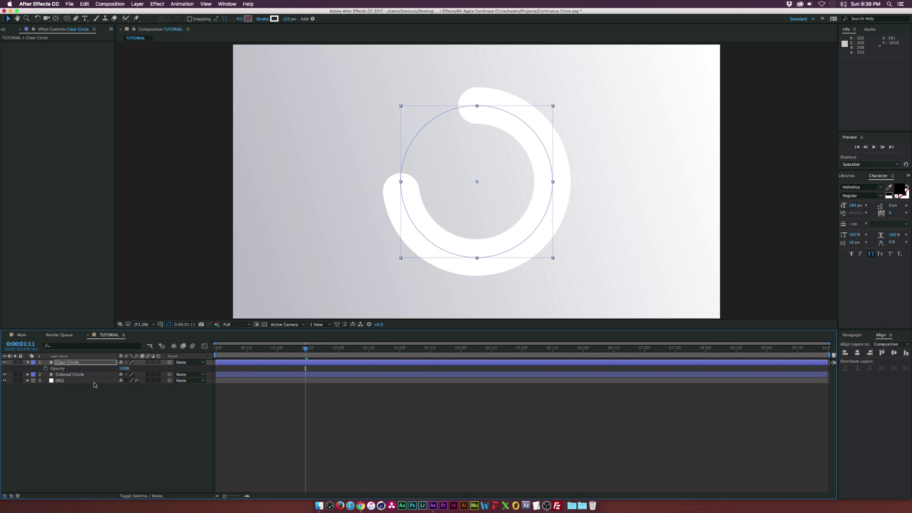
{"action": "left_click", "coordinate": [122, 368]}
{"action": "type", "text": "25"}
{"action": "left_click", "coordinate": [112, 412]}
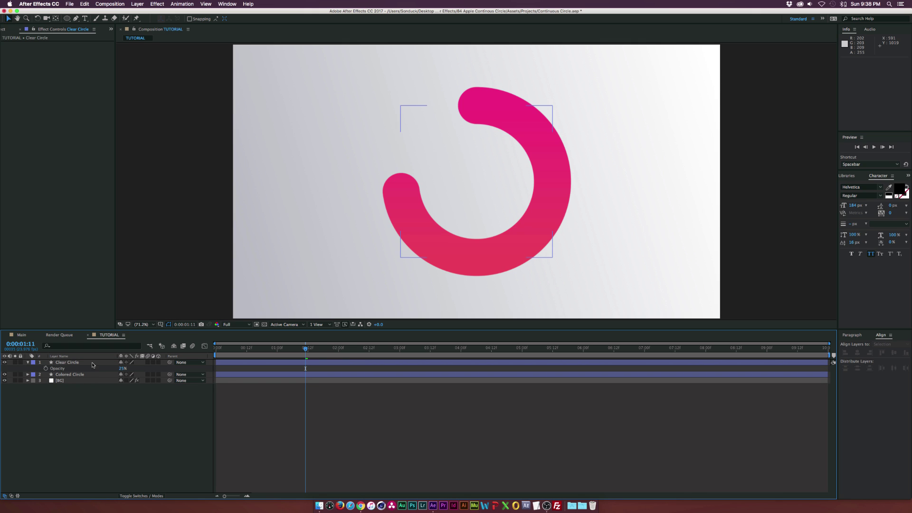
{"action": "left_click", "coordinate": [75, 365]}
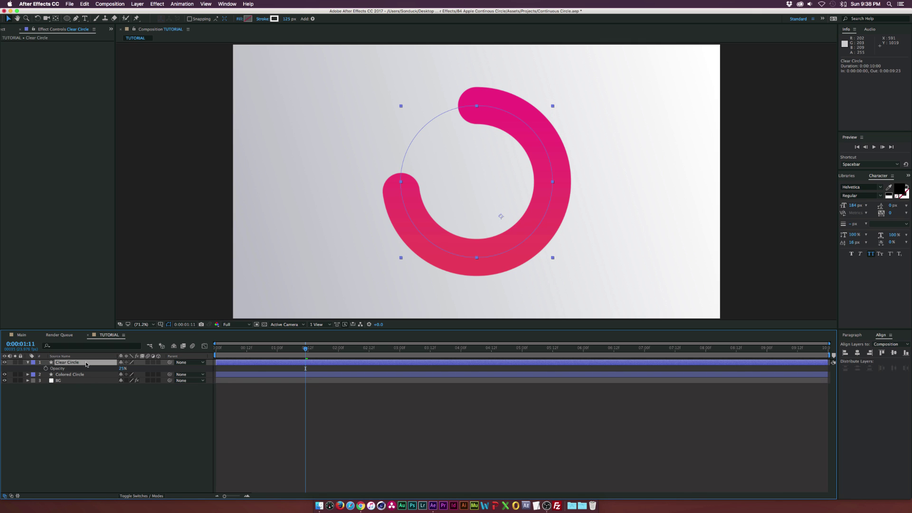
{"action": "left_click_drag", "start_coordinate": [87, 364], "coordinate": [86, 377]}
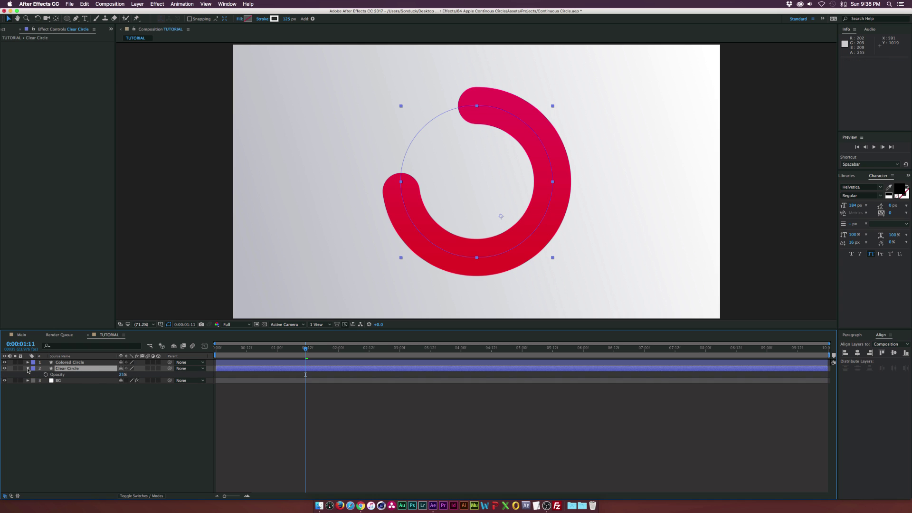
Step: Remove the Trim Paths End keyframes from Clear Circle
{"action": "key", "text": "u"}
{"action": "left_click_drag", "start_coordinate": [331, 344], "coordinate": [379, 351]}
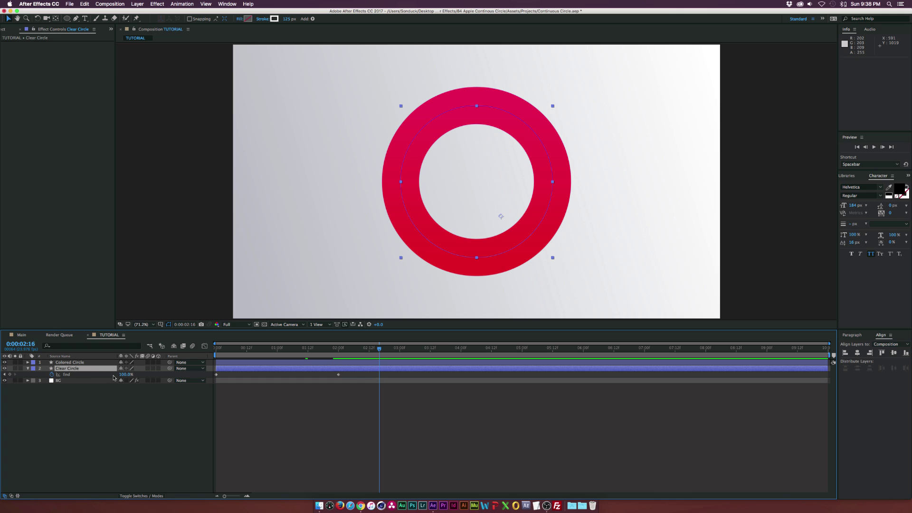
{"action": "key", "text": "Delete"}
{"action": "mouse_move", "coordinate": [351, 380]}
{"action": "left_mouse_down"}
{"action": "mouse_move", "coordinate": [214, 372]}
{"action": "mouse_move", "coordinate": [264, 348]}
{"action": "mouse_move", "coordinate": [362, 349]}
{"action": "left_mouse_up"}
{"action": "left_click", "coordinate": [226, 347]}
{"action": "left_click", "coordinate": [86, 364]}
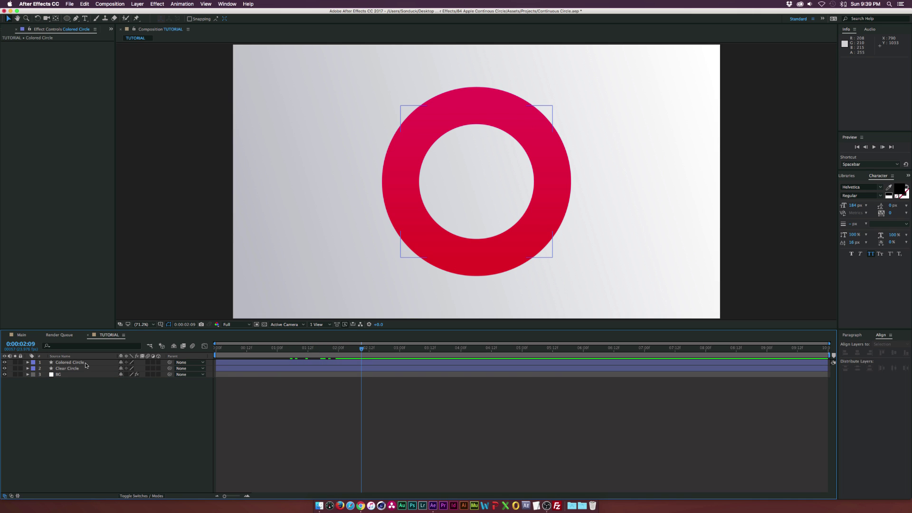
Step: Duplicate Colored Circle and change the copy's gradient stops to pink and yellow
{"action": "key", "text": "super+d"}
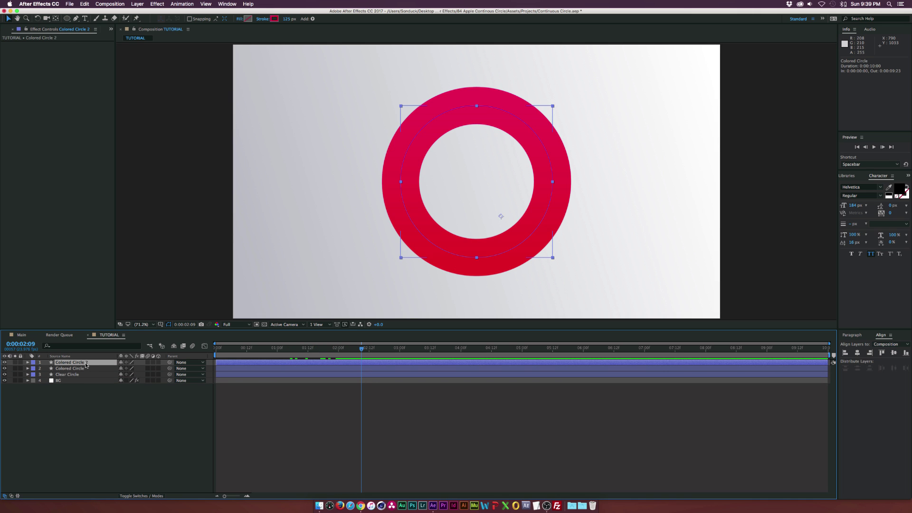
{"action": "left_click", "coordinate": [273, 20]}
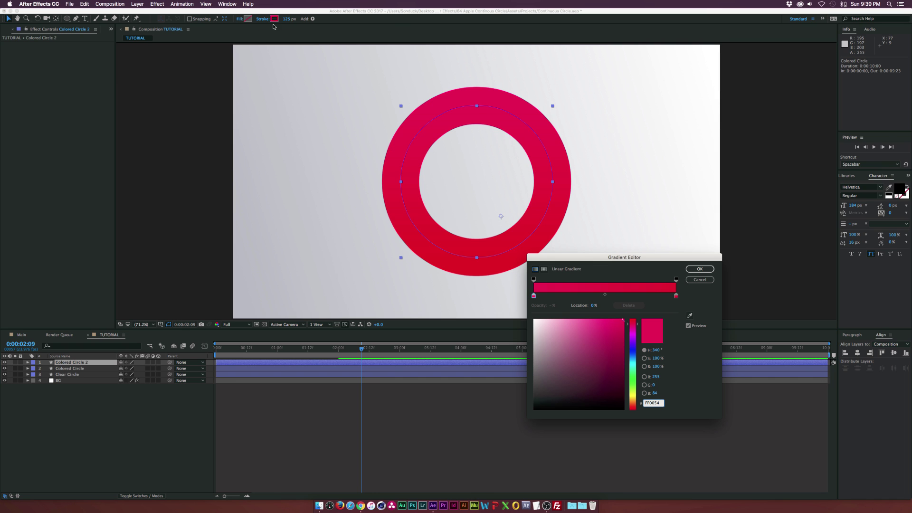
{"action": "left_click", "coordinate": [676, 296]}
{"action": "mouse_move", "coordinate": [631, 336]}
{"action": "left_mouse_down"}
{"action": "mouse_move", "coordinate": [637, 352]}
{"action": "mouse_move", "coordinate": [637, 331]}
{"action": "mouse_move", "coordinate": [639, 400]}
{"action": "left_mouse_up"}
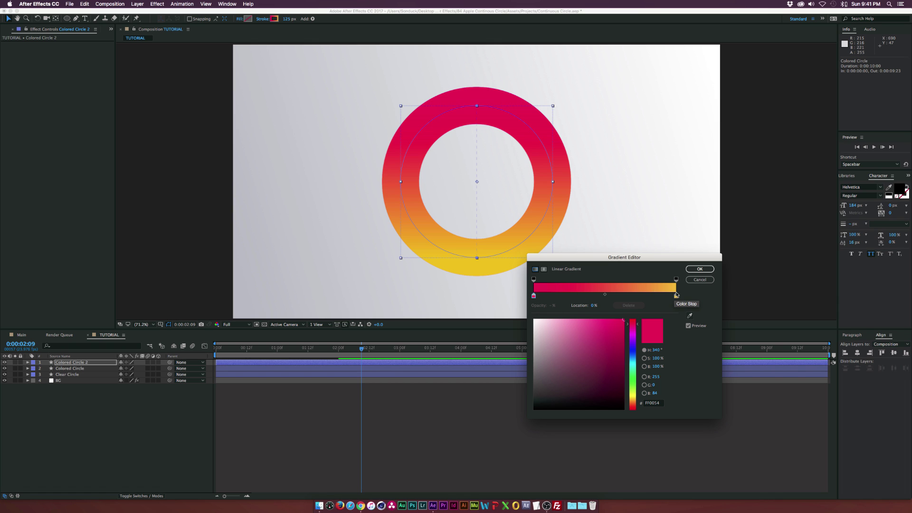
{"action": "left_click", "coordinate": [700, 269]}
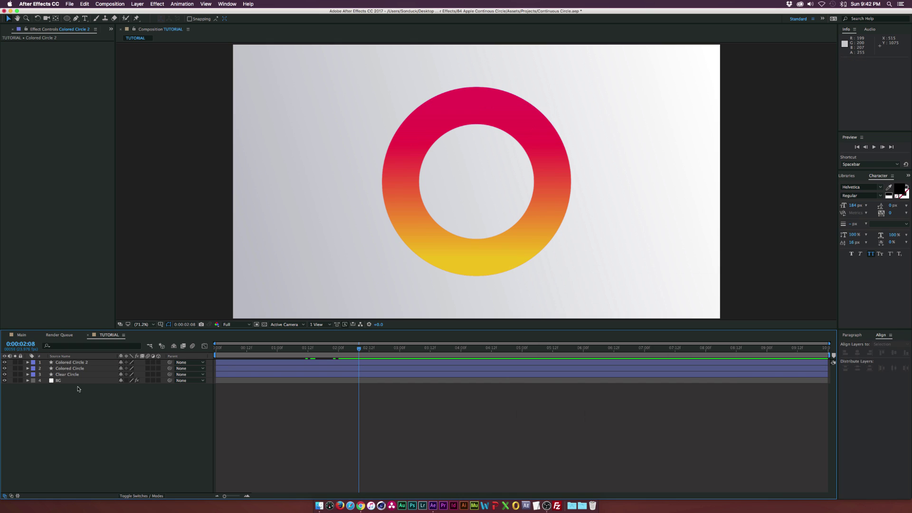
Step: Slide the Colored Circle 2 layer bar so its in-point is 0:00:02:00
{"action": "key", "text": "u"}
{"action": "left_click", "coordinate": [235, 372]}
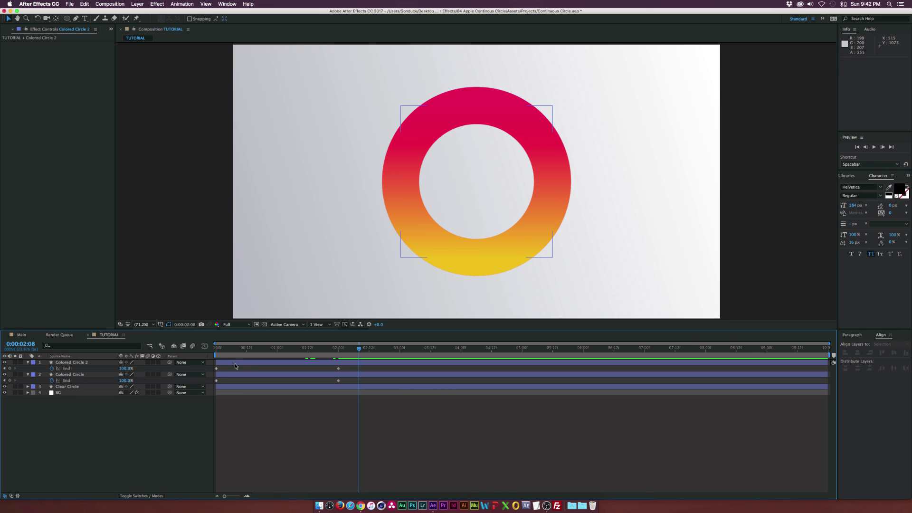
{"action": "left_click", "coordinate": [83, 362]}
{"action": "mouse_move", "coordinate": [250, 362]}
{"action": "left_mouse_down"}
{"action": "mouse_move", "coordinate": [374, 363]}
{"action": "mouse_move", "coordinate": [339, 349]}
{"action": "mouse_move", "coordinate": [405, 350]}
{"action": "left_mouse_up"}
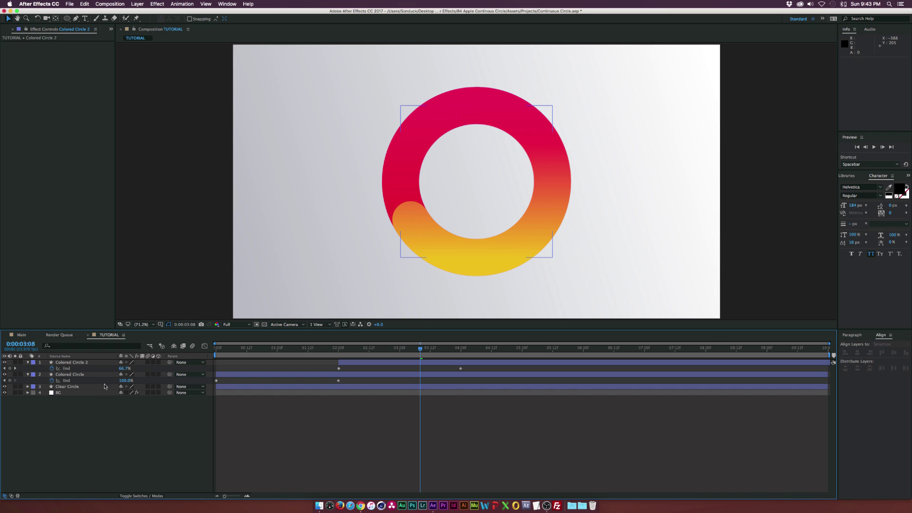
{"action": "left_click", "coordinate": [93, 363]}
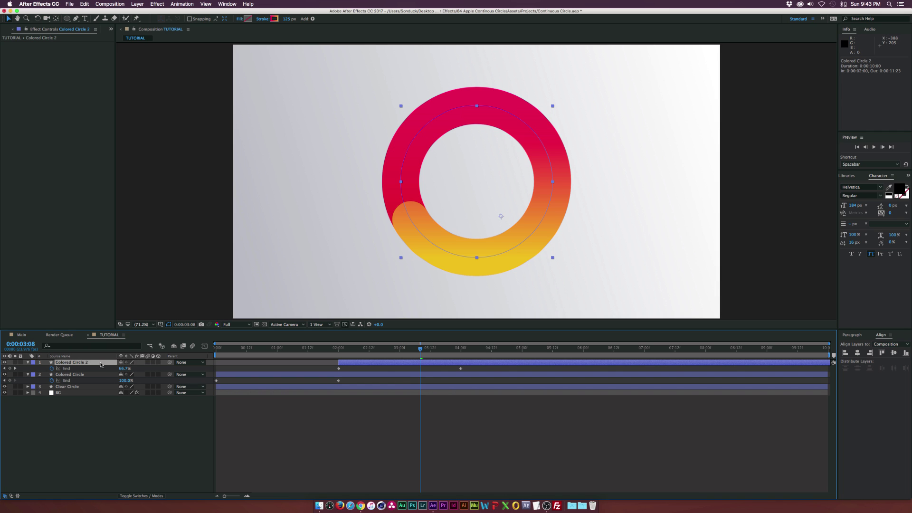
Step: Duplicate Colored Circle 2, place the copy beneath it and rename it Shadow
{"action": "key", "text": "ctrl+d"}
{"action": "left_click_drag", "start_coordinate": [101, 364], "coordinate": [86, 378]}
{"action": "key", "text": "Return"}
{"action": "type", "text": "Shadow"}
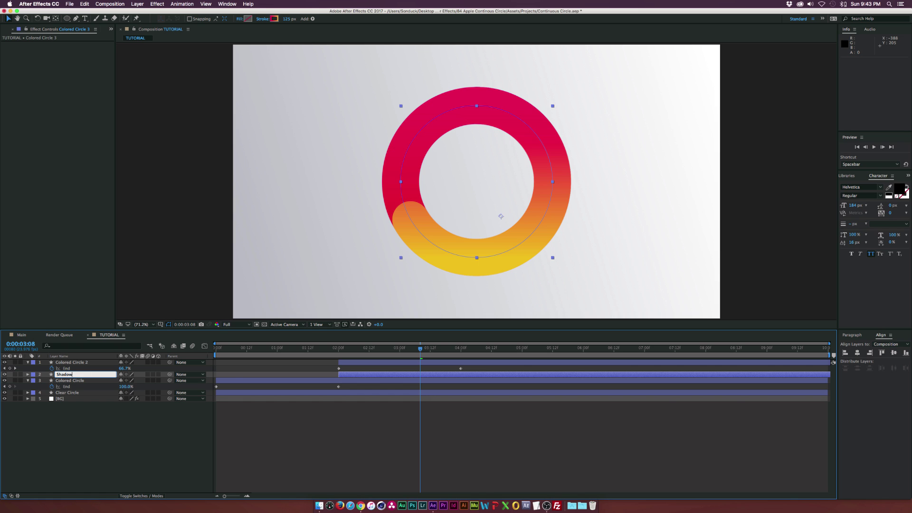
{"action": "key", "text": "Return"}
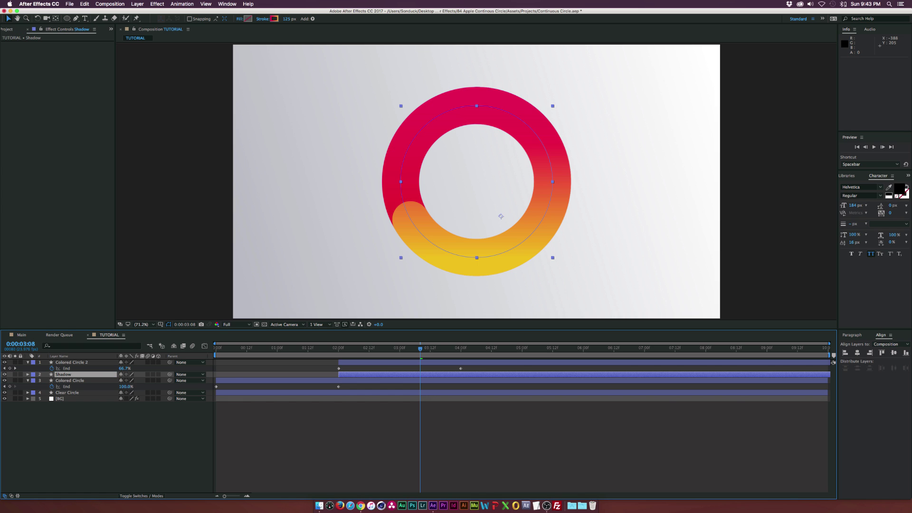
Step: Change the Shadow layer's stroke to a solid colour set to black (000000)
{"action": "left_click", "coordinate": [262, 19]}
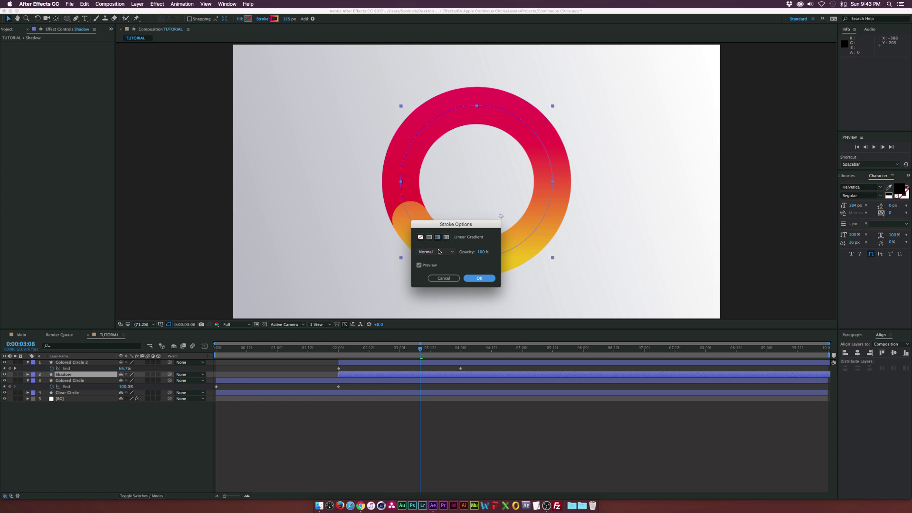
{"action": "left_click", "coordinate": [429, 237]}
{"action": "left_click", "coordinate": [478, 279]}
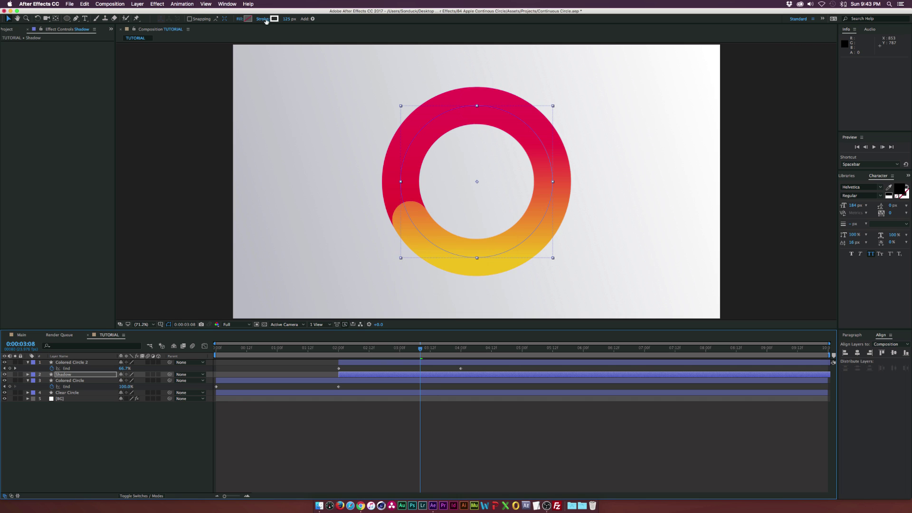
{"action": "left_click", "coordinate": [274, 19]}
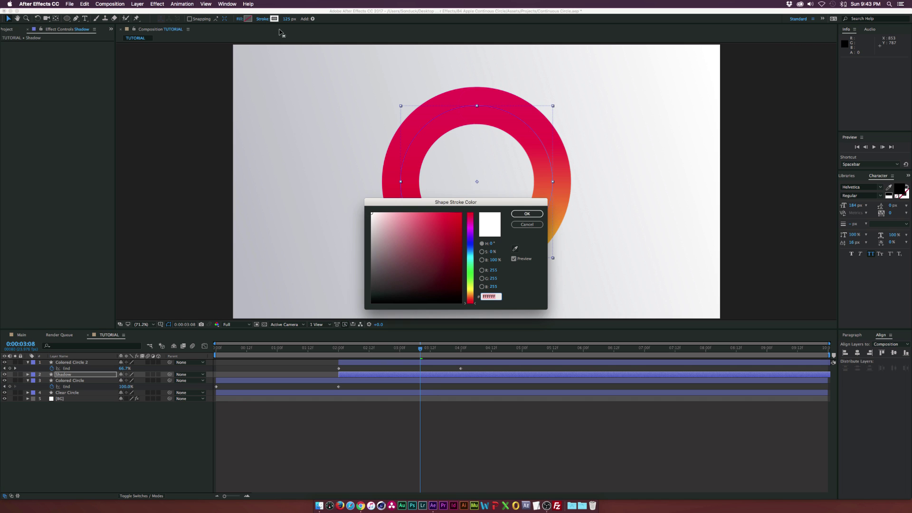
{"action": "left_click", "coordinate": [527, 213]}
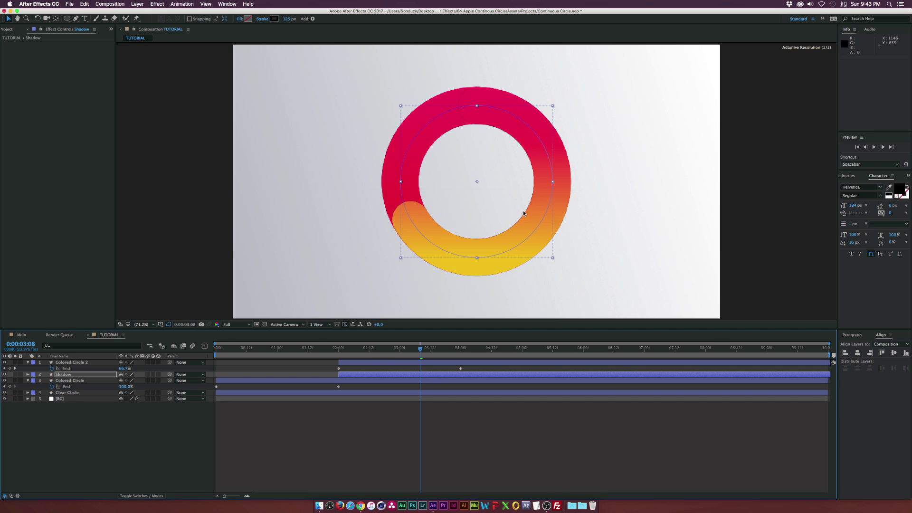
{"action": "left_click", "coordinate": [62, 375]}
Step: Apply Blur & Sharpen > Gaussian Blur to Shadow and raise Blurriness to 40.8
{"action": "left_click", "coordinate": [157, 4]}
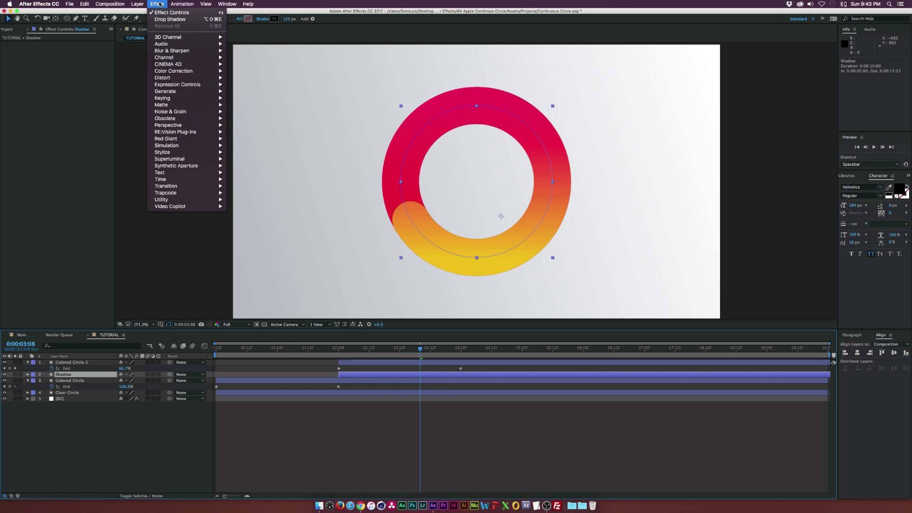
{"action": "mouse_move", "coordinate": [175, 51]}
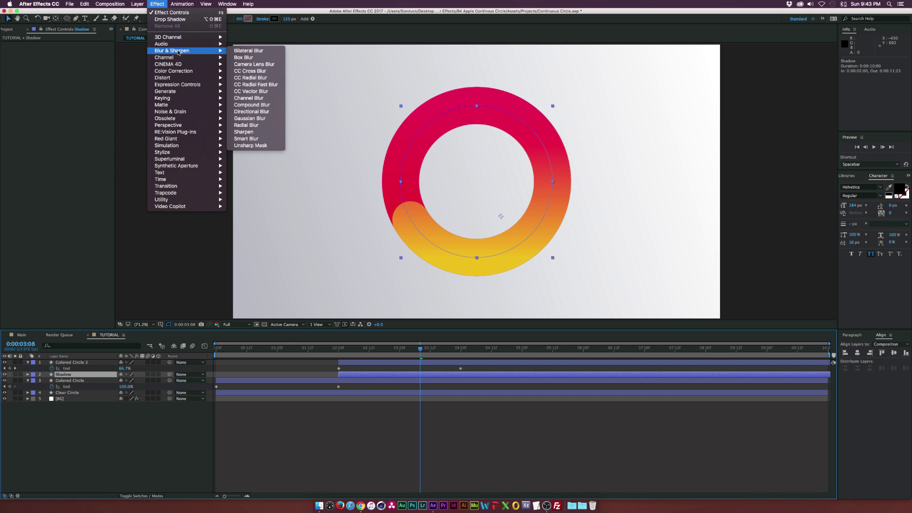
{"action": "left_click", "coordinate": [255, 119]}
{"action": "left_click_drag", "start_coordinate": [67, 50], "coordinate": [175, 61]}
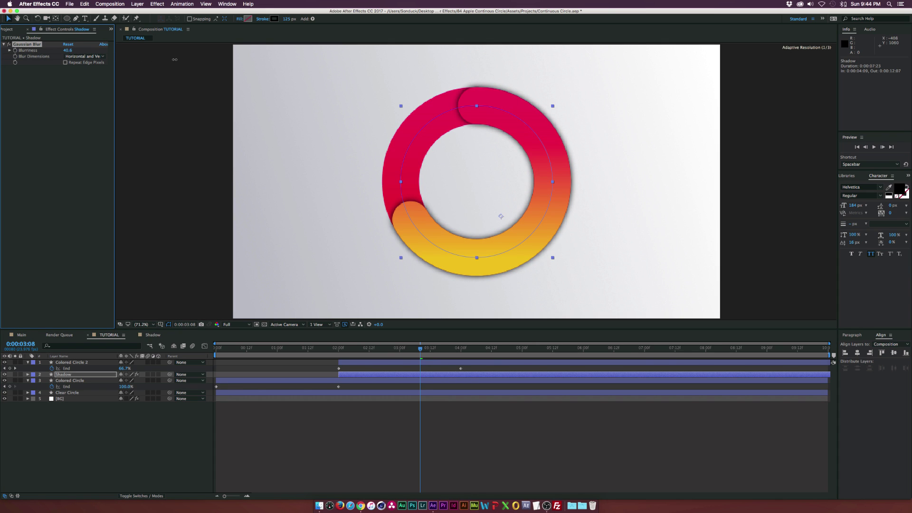
{"action": "left_click", "coordinate": [75, 200]}
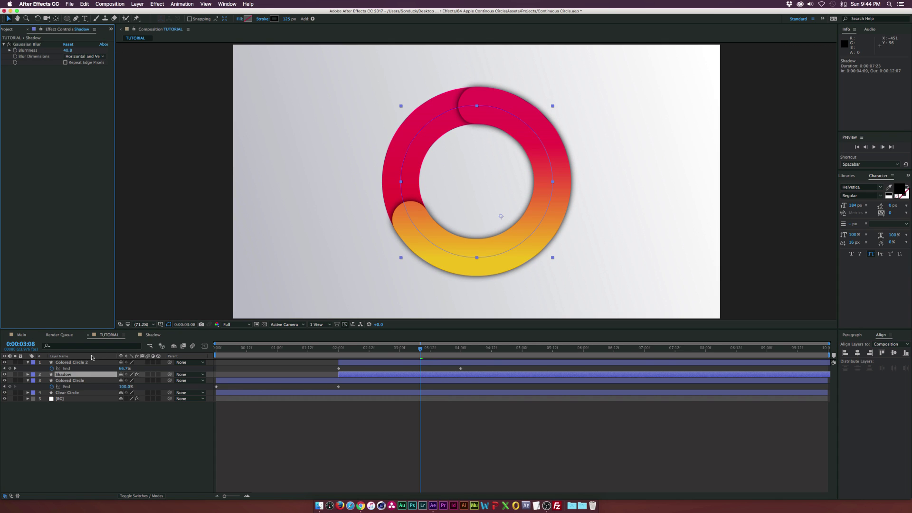
Step: Draw a closed four-point Pen mask on the Shadow layer around the ring's top
{"action": "left_click", "coordinate": [76, 18]}
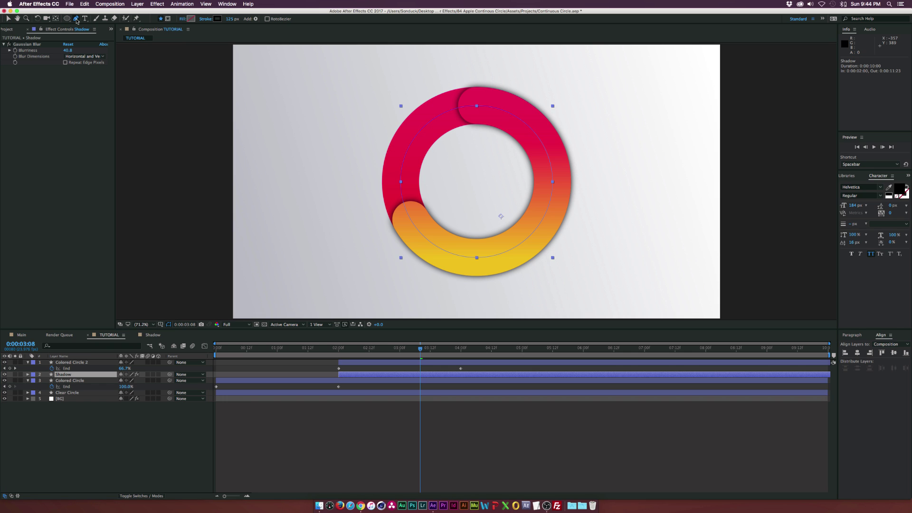
{"action": "left_click", "coordinate": [168, 19]}
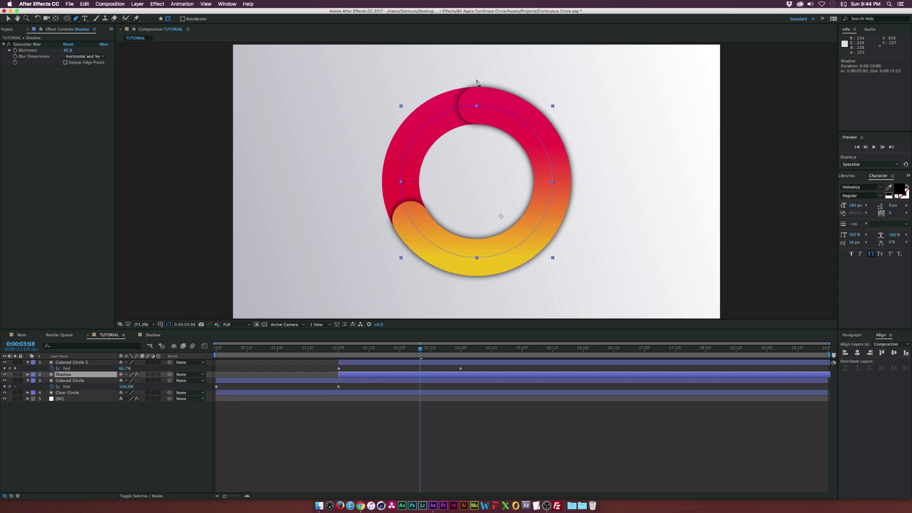
{"action": "left_click", "coordinate": [504, 72]}
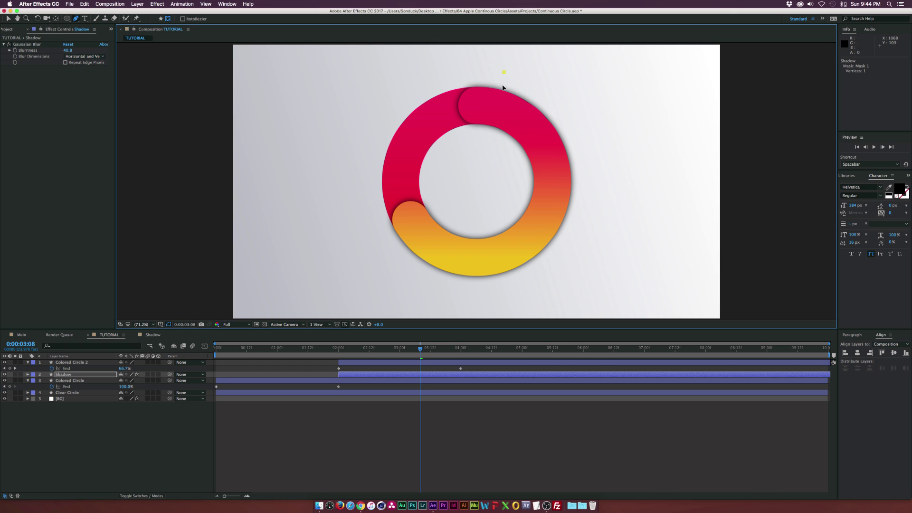
{"action": "left_click", "coordinate": [495, 151]}
{"action": "left_click", "coordinate": [445, 146]}
{"action": "left_click", "coordinate": [429, 66]}
{"action": "left_click", "coordinate": [504, 73]}
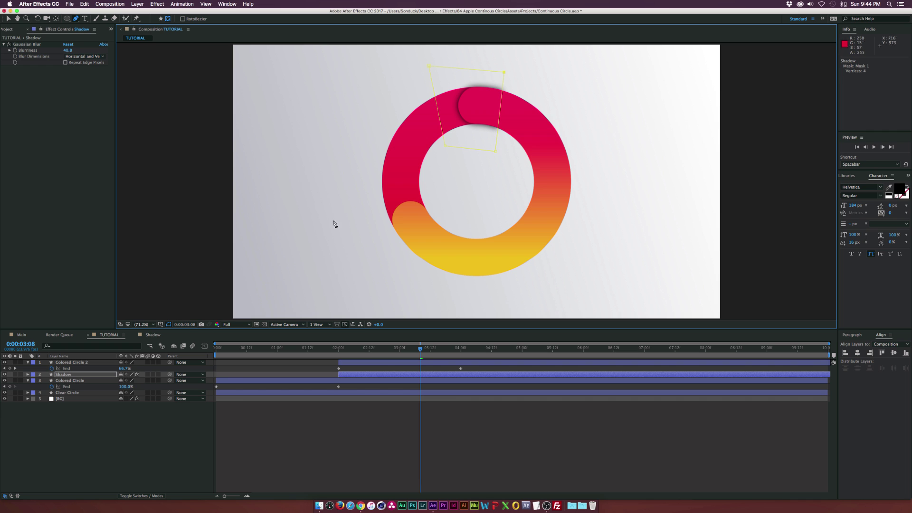
Step: Set Mask 1 to Subtract with a 27 px Mask Feather
{"action": "key", "text": "f"}
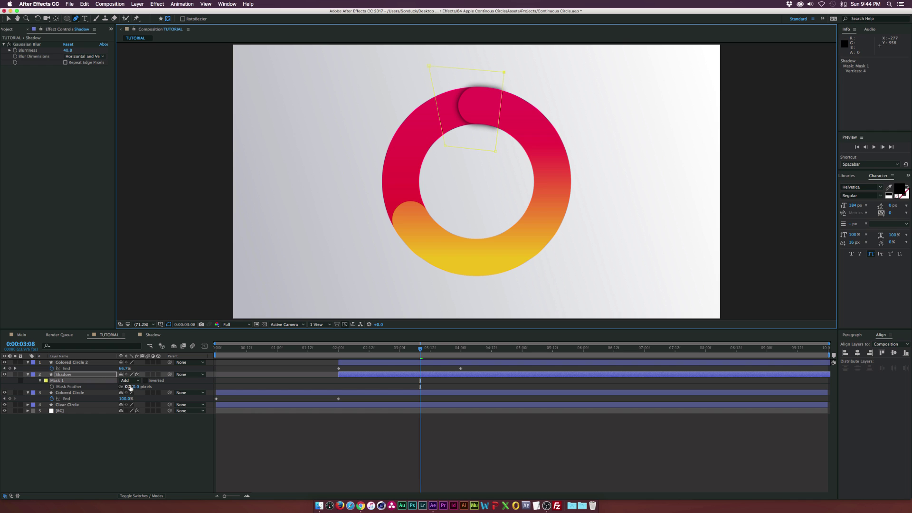
{"action": "mouse_move", "coordinate": [128, 386]}
{"action": "left_mouse_down"}
{"action": "mouse_move", "coordinate": [139, 386]}
{"action": "mouse_move", "coordinate": [125, 384]}
{"action": "left_mouse_up"}
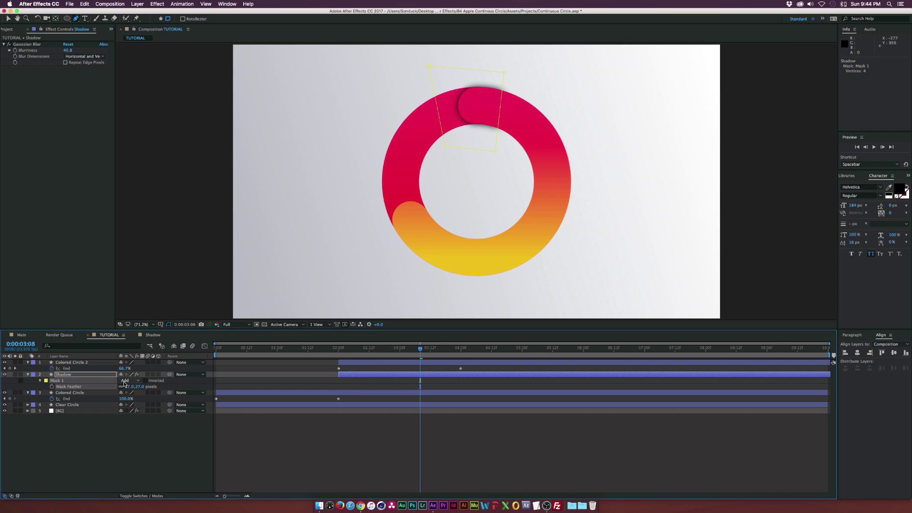
{"action": "left_click", "coordinate": [131, 381]}
{"action": "left_click", "coordinate": [132, 401]}
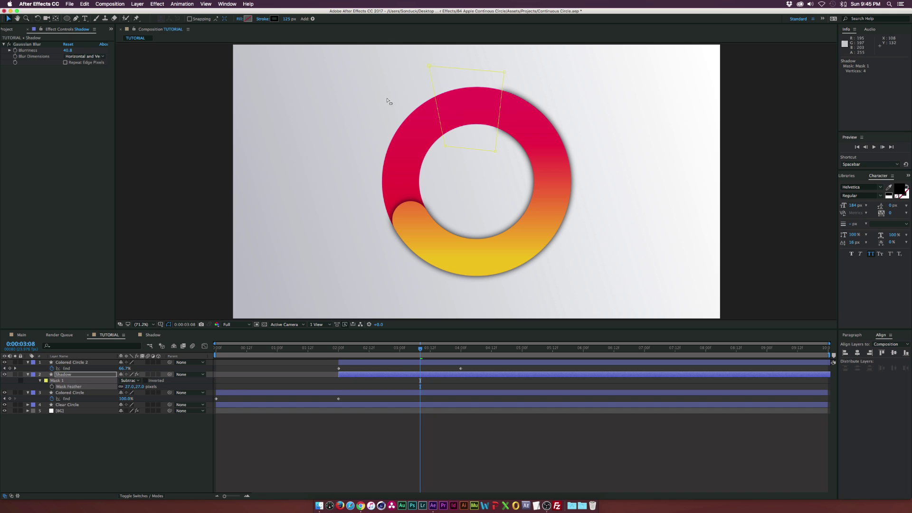
Step: Keyframe the Shadow opacity from 0% at 2:00 to 100% at 2:06
{"action": "left_click", "coordinate": [344, 348]}
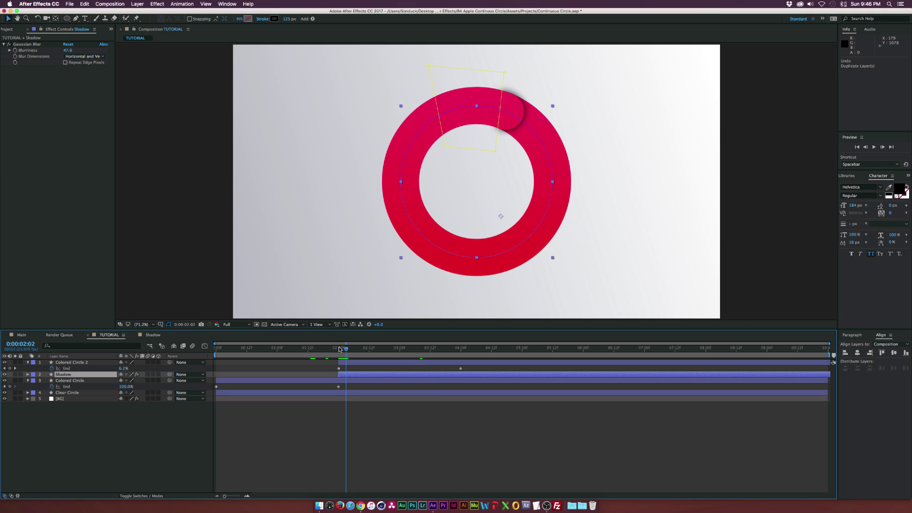
{"action": "mouse_move", "coordinate": [340, 349]}
{"action": "left_mouse_down"}
{"action": "mouse_move", "coordinate": [320, 348]}
{"action": "mouse_move", "coordinate": [339, 348]}
{"action": "left_mouse_up"}
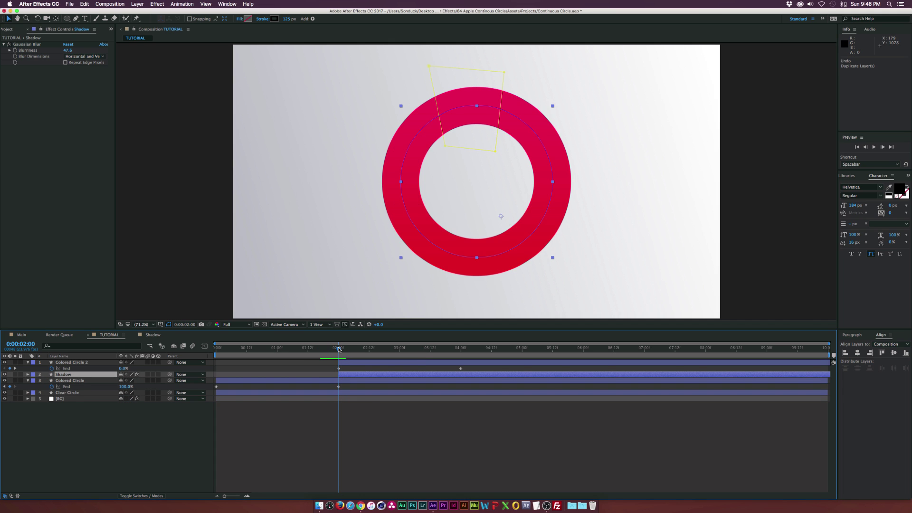
{"action": "key", "text": "t"}
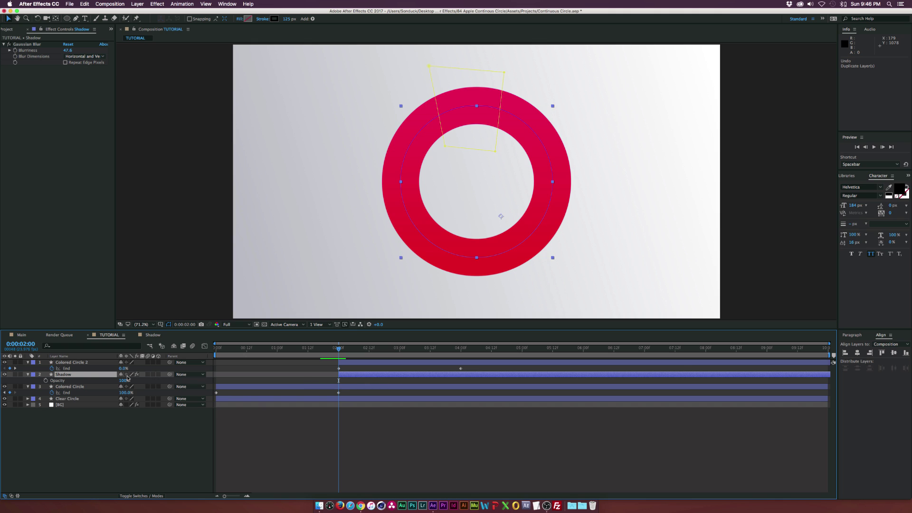
{"action": "left_click", "coordinate": [46, 380]}
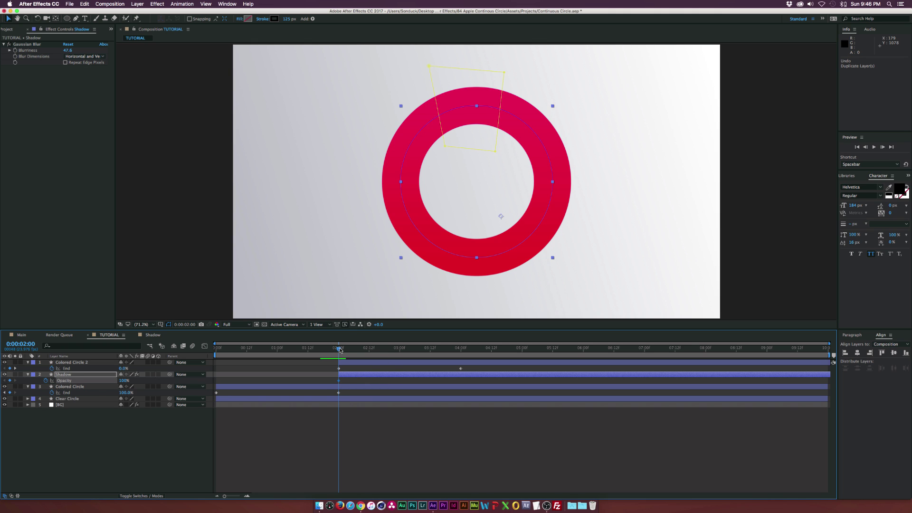
{"action": "left_click_drag", "start_coordinate": [338, 380], "coordinate": [354, 381]}
{"action": "left_click", "coordinate": [123, 381]}
{"action": "type", "text": "0"}
{"action": "key", "text": "Return"}
Step: Scrub the timeline to preview the shadow fading in as the ring grows
{"action": "left_click", "coordinate": [158, 404]}
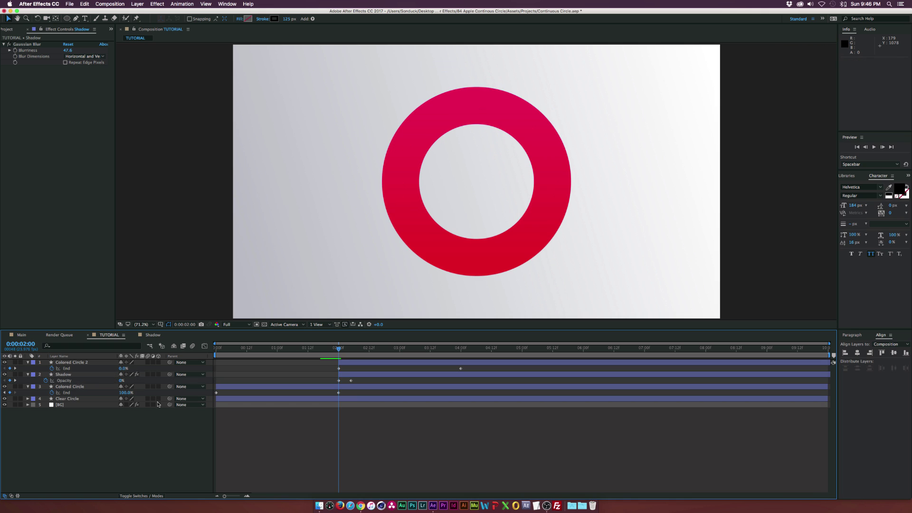
{"action": "left_click_drag", "start_coordinate": [338, 348], "coordinate": [361, 347]}
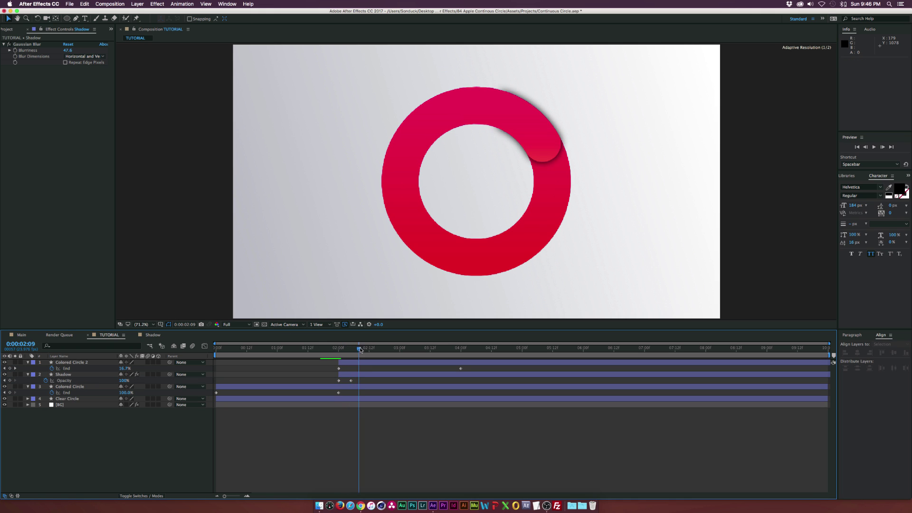
{"action": "left_click_drag", "start_coordinate": [355, 380], "coordinate": [339, 382]}
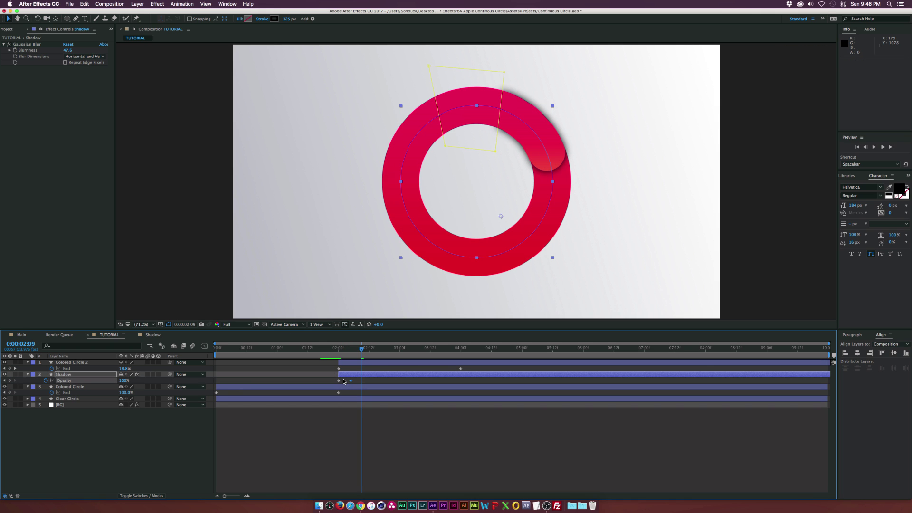
{"action": "key", "text": "Page_Up"}
{"action": "key", "text": "Page_Up"}
{"action": "key", "text": "Page_Up"}
{"action": "key", "text": "Page_Up"}
{"action": "key", "text": "Page_Up"}
{"action": "key", "text": "Page_Up"}
Step: Duplicate Clear Circle, rename the copy Matte and move it above Shadow
{"action": "key", "text": "u"}
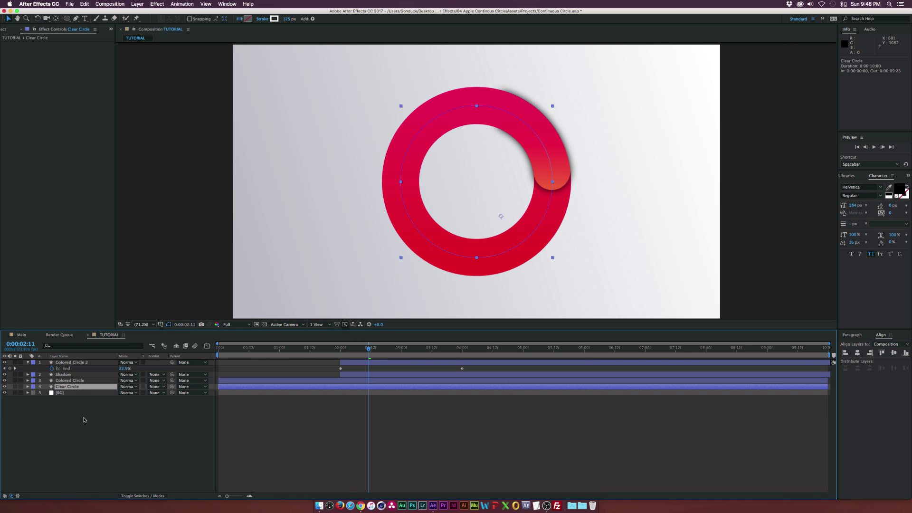
{"action": "key", "text": "F2"}
{"action": "left_click", "coordinate": [66, 387]}
{"action": "key", "text": "super+d"}
{"action": "key", "text": "Return"}
{"action": "type", "text": "Matte"}
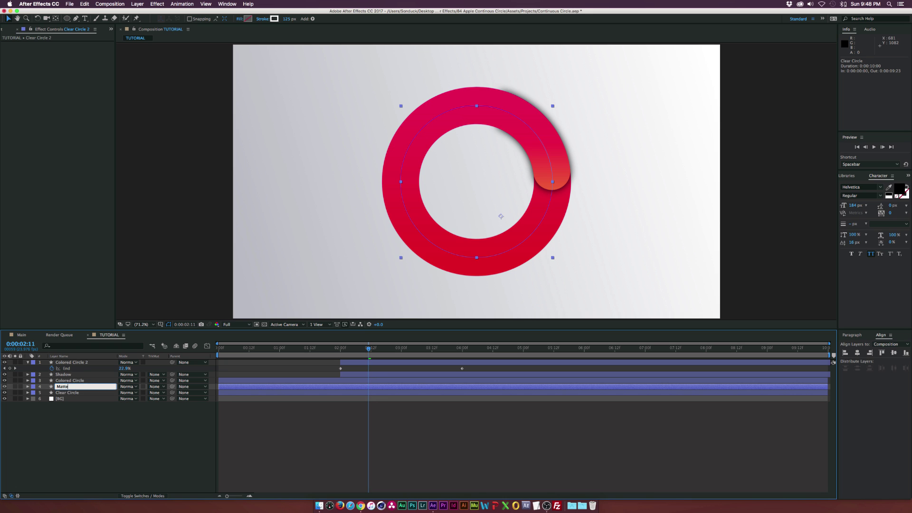
{"action": "key", "text": "Return"}
{"action": "left_click_drag", "start_coordinate": [52, 388], "coordinate": [61, 374]}
Step: Set the Shadow layer's TrkMat to Alpha Matte using Matte
{"action": "left_click", "coordinate": [173, 381]}
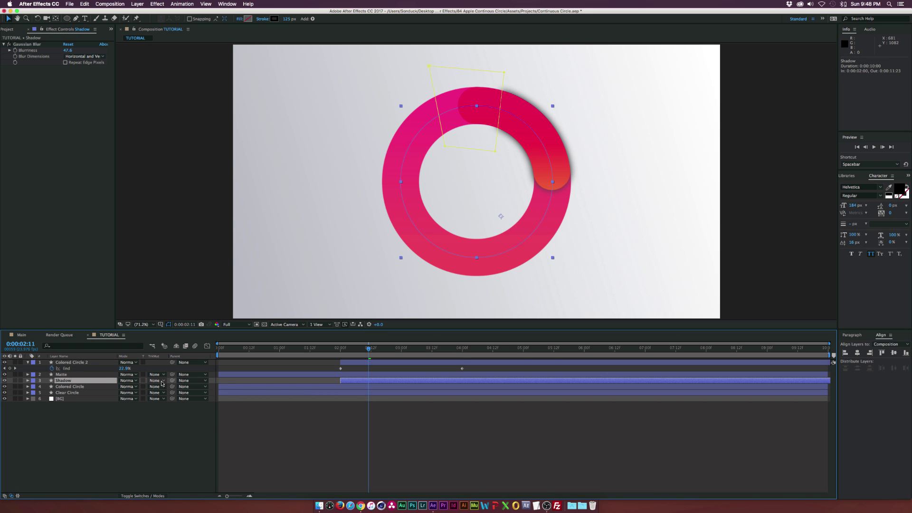
{"action": "left_click", "coordinate": [157, 380]}
{"action": "left_click", "coordinate": [161, 394]}
Step: Raise the Matte layer's opacity from 25% to 100% and check the clipped shadow
{"action": "left_click", "coordinate": [72, 376]}
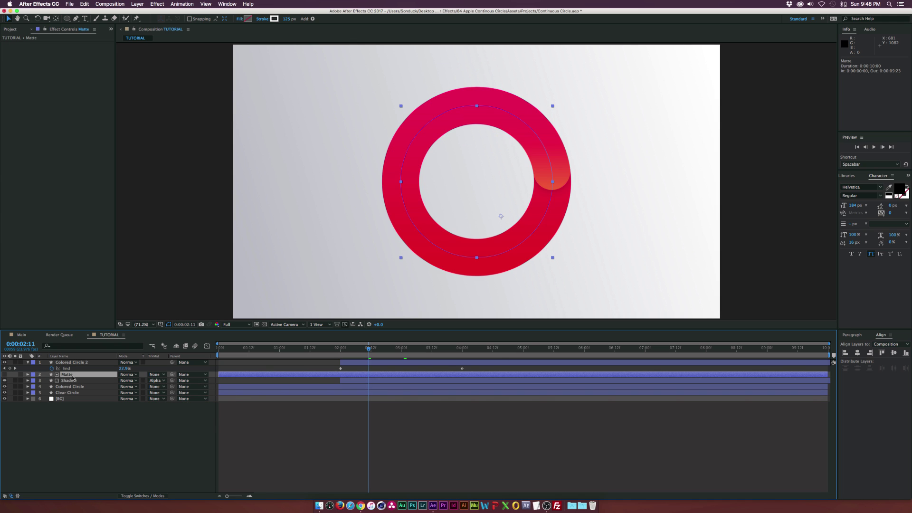
{"action": "key", "text": "t"}
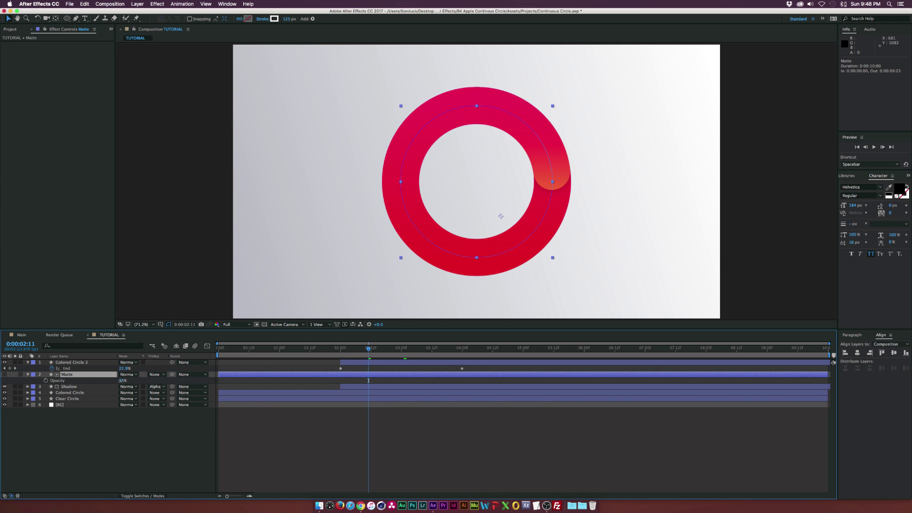
{"action": "left_click_drag", "start_coordinate": [120, 381], "coordinate": [185, 382]}
{"action": "left_click", "coordinate": [147, 443]}
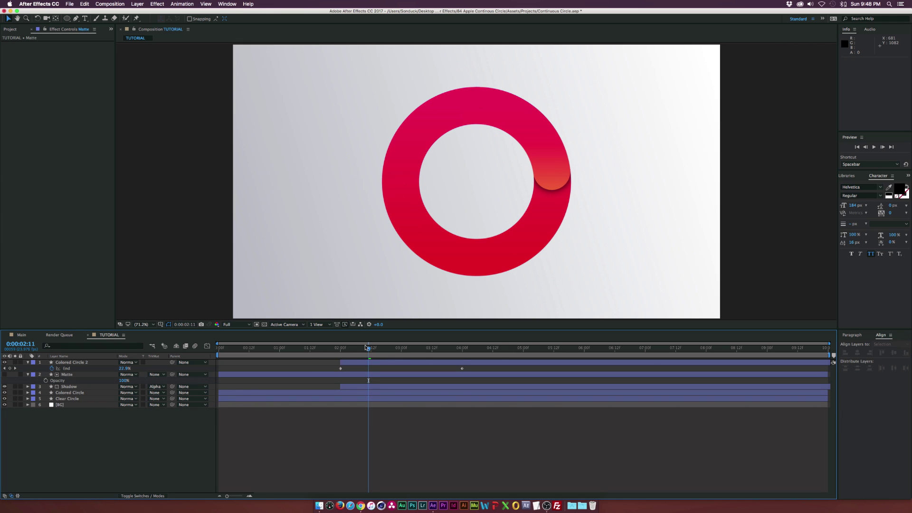
{"action": "left_click_drag", "start_coordinate": [367, 347], "coordinate": [431, 352]}
{"action": "left_click", "coordinate": [76, 387]}
Step: Give the Matte and Shadow layers a green label colour
{"action": "key", "text": "super+grave"}
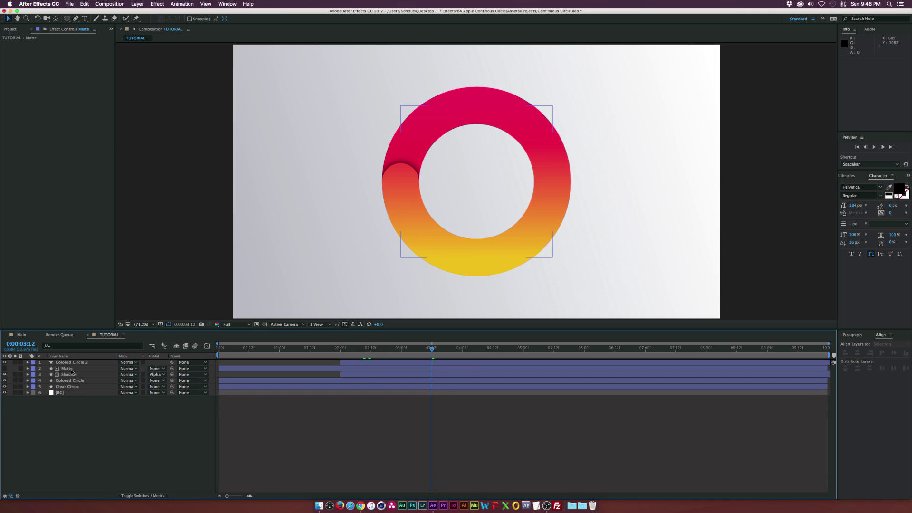
{"action": "left_click", "coordinate": [68, 368]}
{"action": "left_click", "coordinate": [68, 375], "text": "shift"}
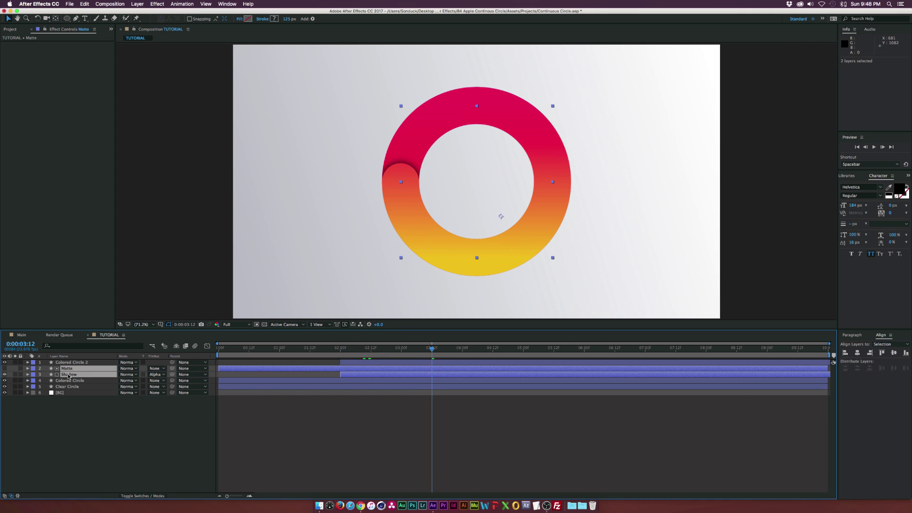
{"action": "left_click", "coordinate": [32, 375]}
{"action": "left_click", "coordinate": [47, 419]}
Step: Duplicate Colored Circle 2, Matte and Shadow and make the copies start at 2:21
{"action": "left_click_drag", "start_coordinate": [294, 347], "coordinate": [394, 345]}
{"action": "key", "text": "super+shift+a"}
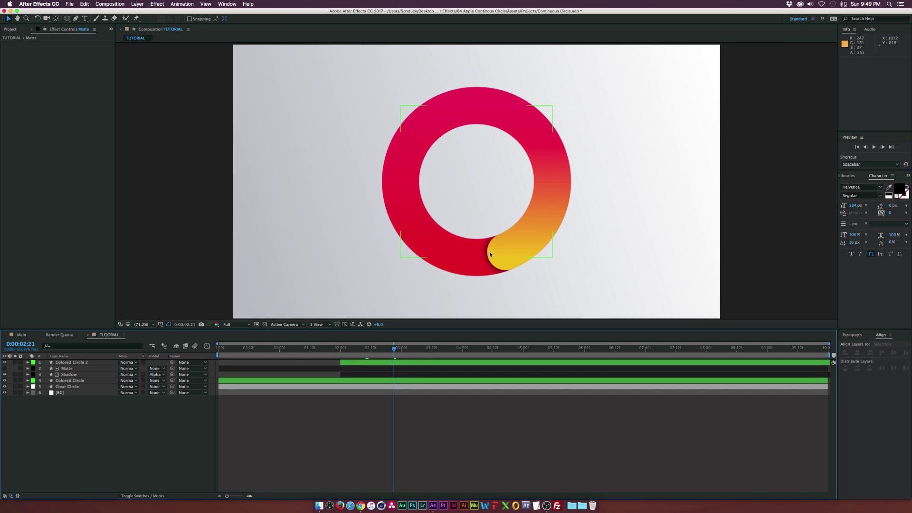
{"action": "left_click", "coordinate": [346, 367]}
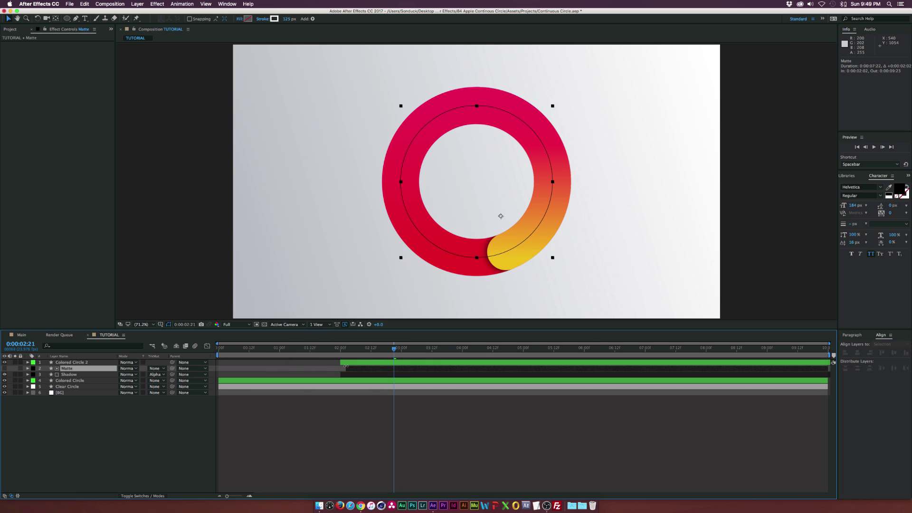
{"action": "left_click", "coordinate": [59, 362]}
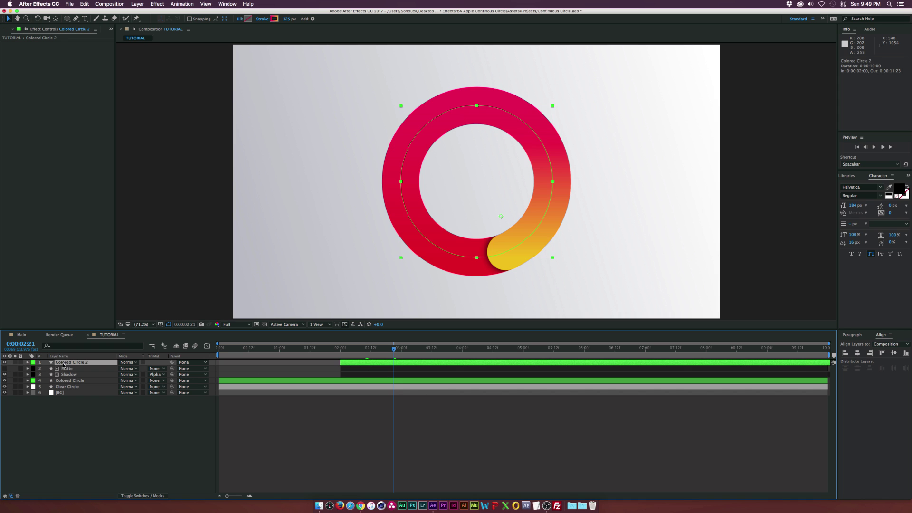
{"action": "left_click", "coordinate": [61, 373], "text": "shift"}
{"action": "key", "text": "super+d"}
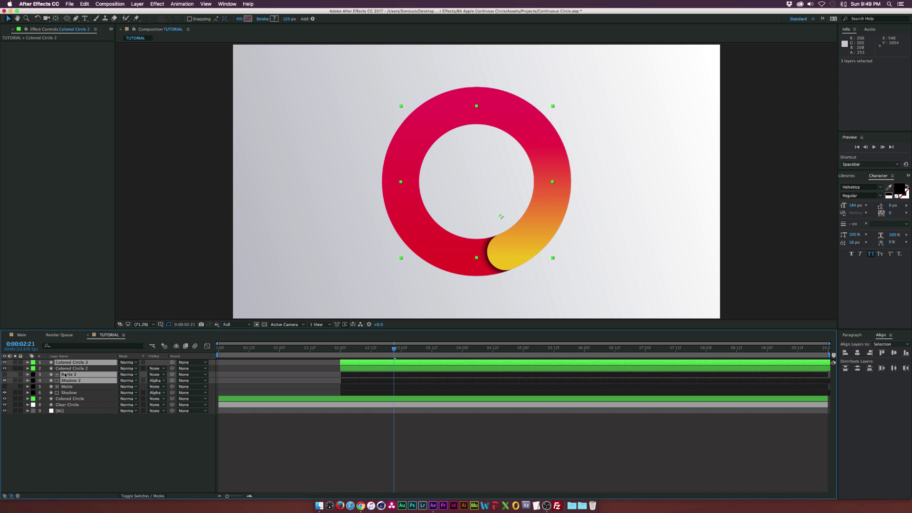
{"action": "left_click_drag", "start_coordinate": [375, 370], "coordinate": [431, 371]}
Step: Shift the copies to 2:23 and change Colored Circle 3's yellow gradient stop to purple
{"action": "left_click", "coordinate": [426, 348]}
{"action": "left_click", "coordinate": [68, 363]}
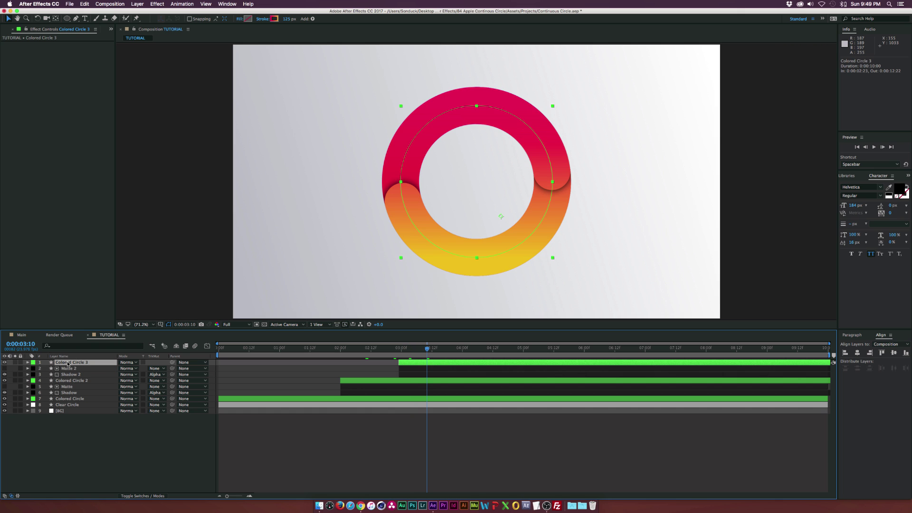
{"action": "left_click", "coordinate": [274, 19]}
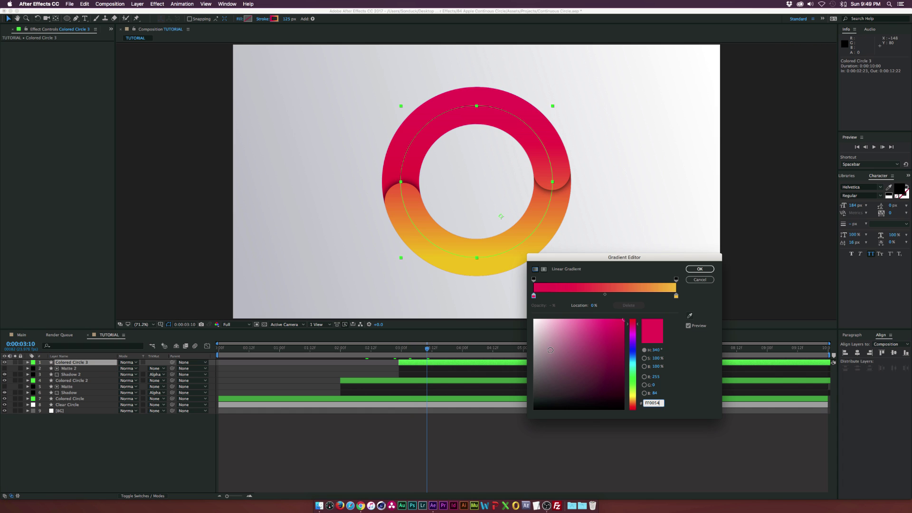
{"action": "left_click", "coordinate": [675, 296]}
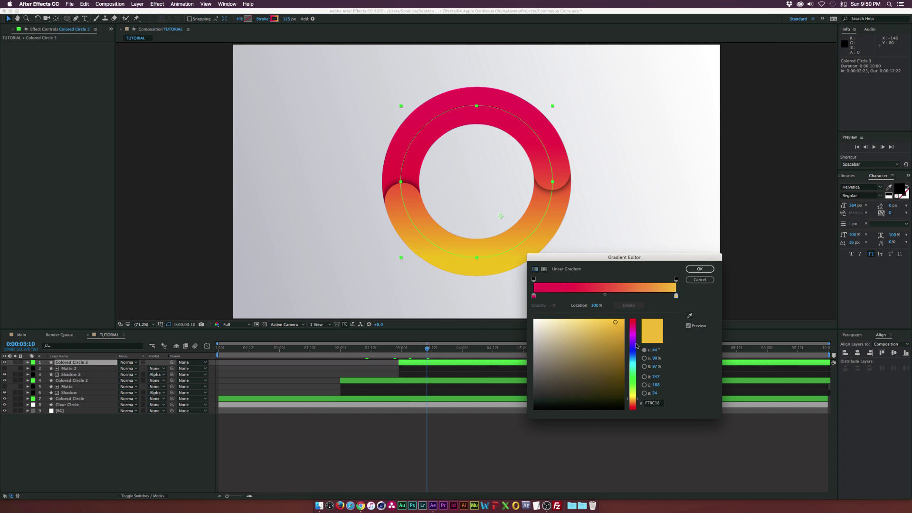
{"action": "left_click", "coordinate": [636, 345]}
{"action": "left_click", "coordinate": [699, 269]}
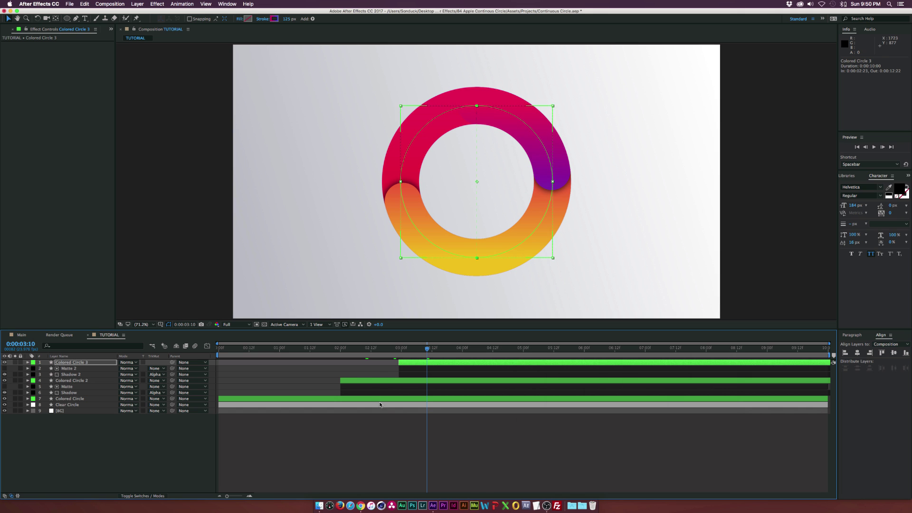
Step: Return to 3:00 and play back the animation
{"action": "left_click", "coordinate": [425, 341]}
{"action": "mouse_move", "coordinate": [417, 352]}
{"action": "left_mouse_down"}
{"action": "mouse_move", "coordinate": [311, 354]}
{"action": "mouse_move", "coordinate": [414, 356]}
{"action": "left_mouse_up"}
{"action": "key", "text": "space"}
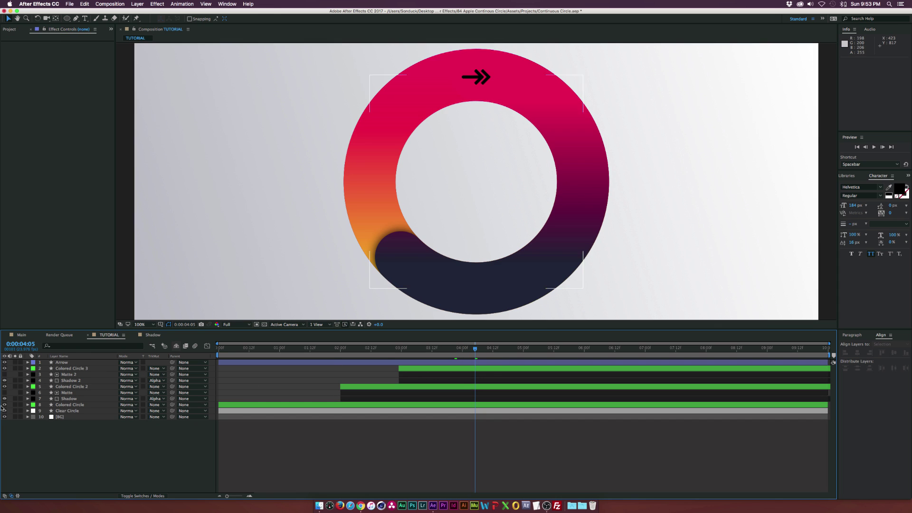
{"action": "left_click", "coordinate": [20, 335]}
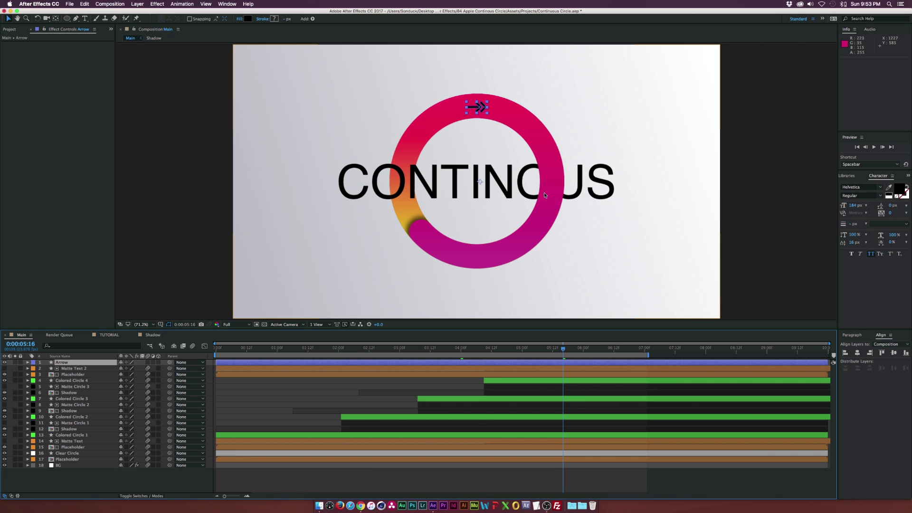
{"action": "left_click", "coordinate": [109, 334]}
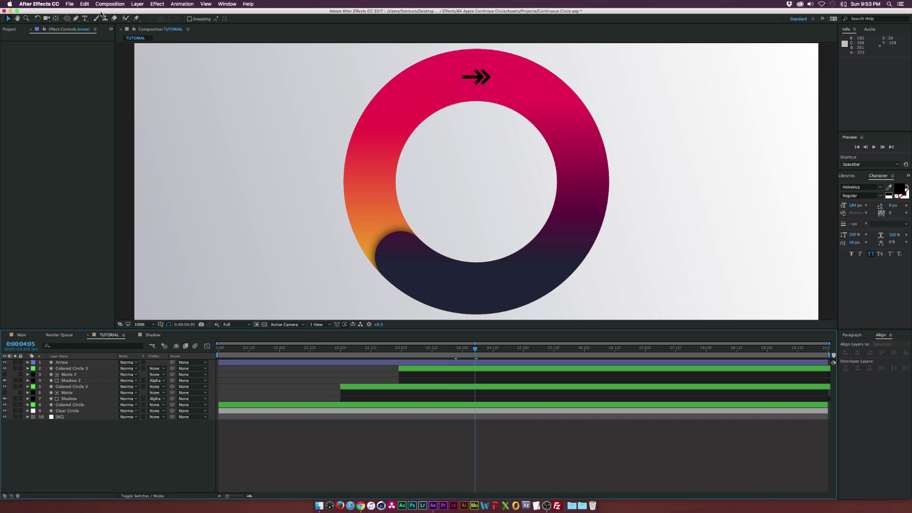
Step: Add a text layer reading 'Continous' in the composition
{"action": "left_click", "coordinate": [86, 18]}
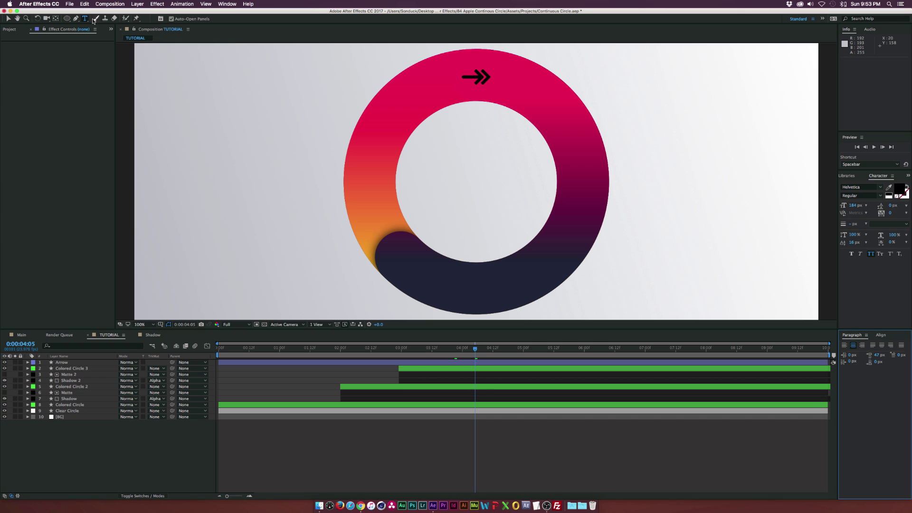
{"action": "left_click", "coordinate": [474, 193]}
{"action": "type", "text": "Cont"}
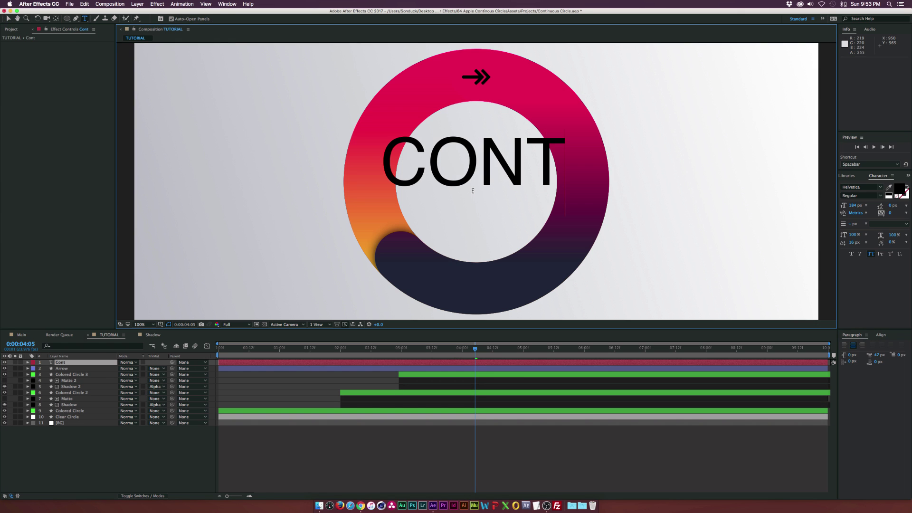
{"action": "type", "text": "inous"}
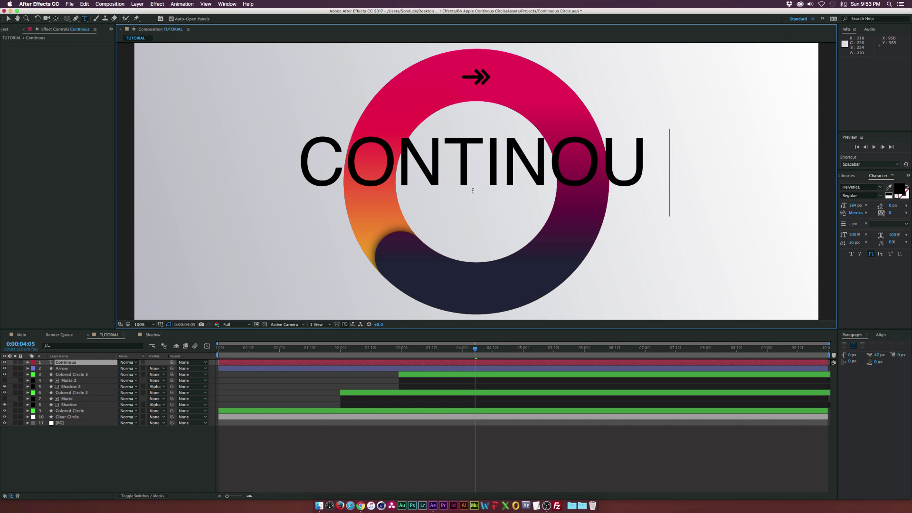
{"action": "left_click", "coordinate": [7, 19]}
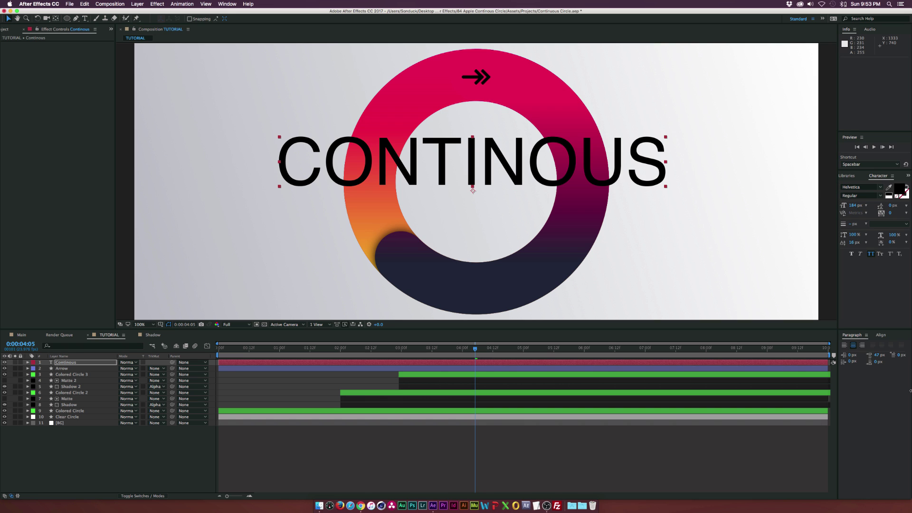
Step: Centre the Continous text horizontally and vertically with the Align panel
{"action": "left_click", "coordinate": [877, 336]}
{"action": "left_click", "coordinate": [857, 353]}
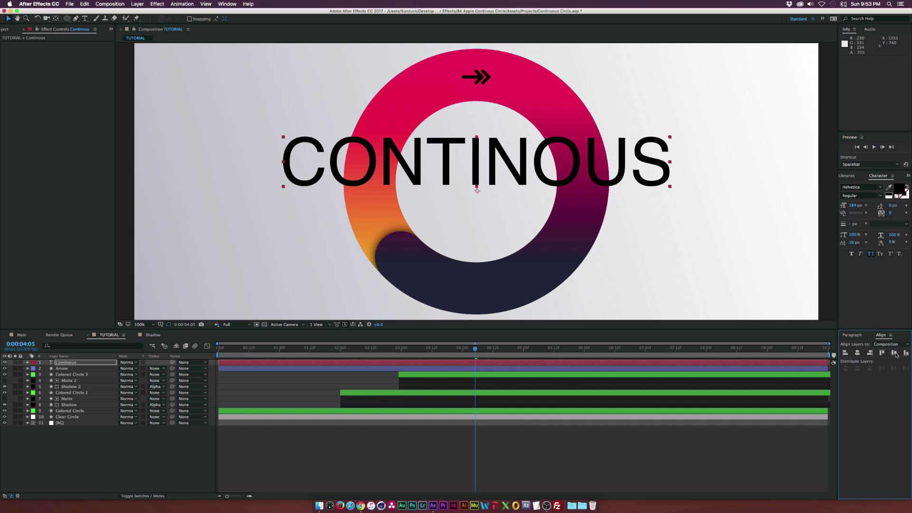
{"action": "left_click", "coordinate": [894, 353]}
{"action": "left_click", "coordinate": [88, 362]}
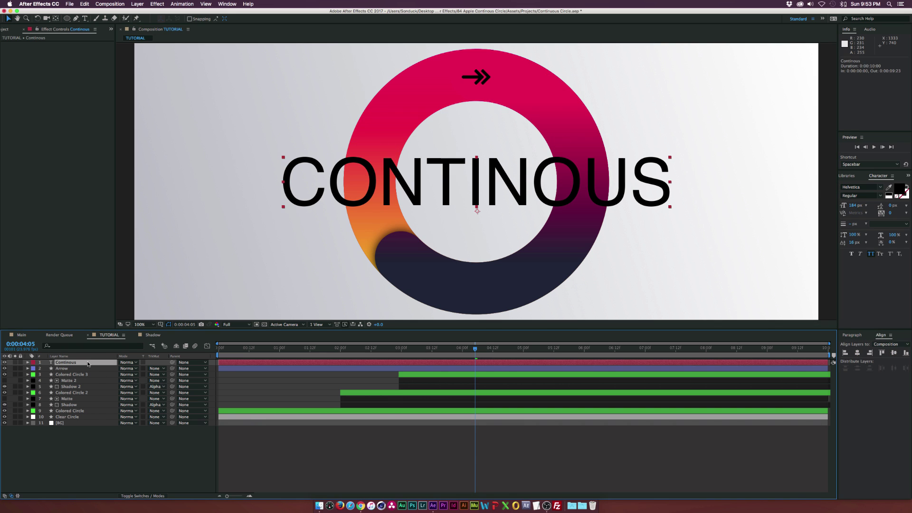
Step: Pre-compose the text as 'Placeholder Tutorial' and drag it to just above BG
{"action": "key", "text": "super+shift+c"}
{"action": "type", "text": "P"}
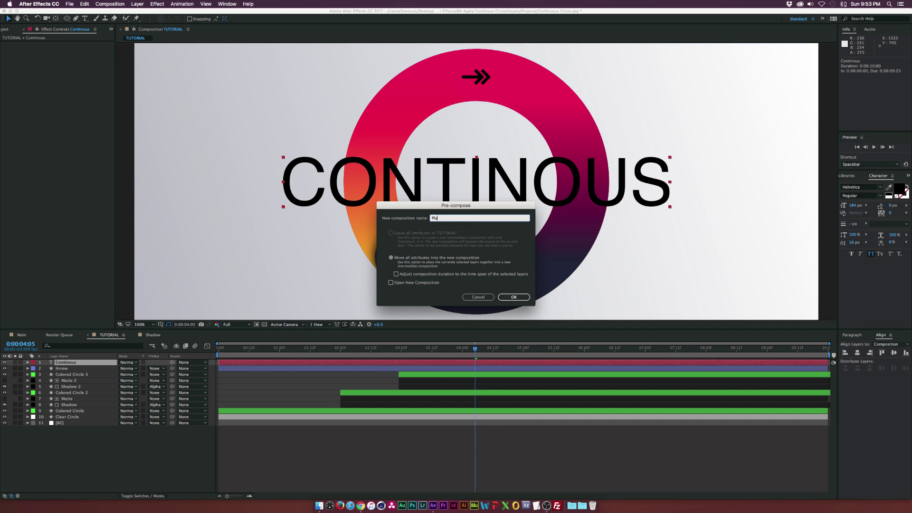
{"action": "type", "text": "laceholder Tutorial"}
{"action": "key", "text": "Return"}
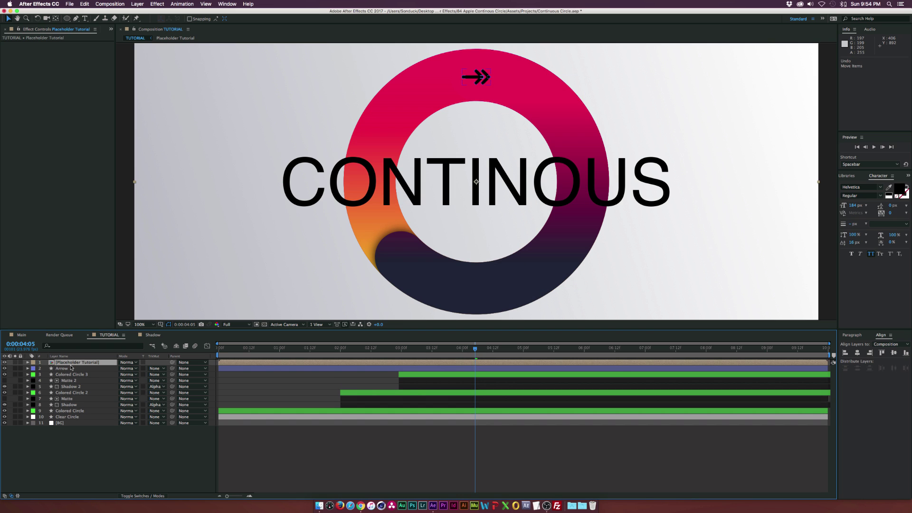
{"action": "left_click_drag", "start_coordinate": [71, 368], "coordinate": [76, 420]}
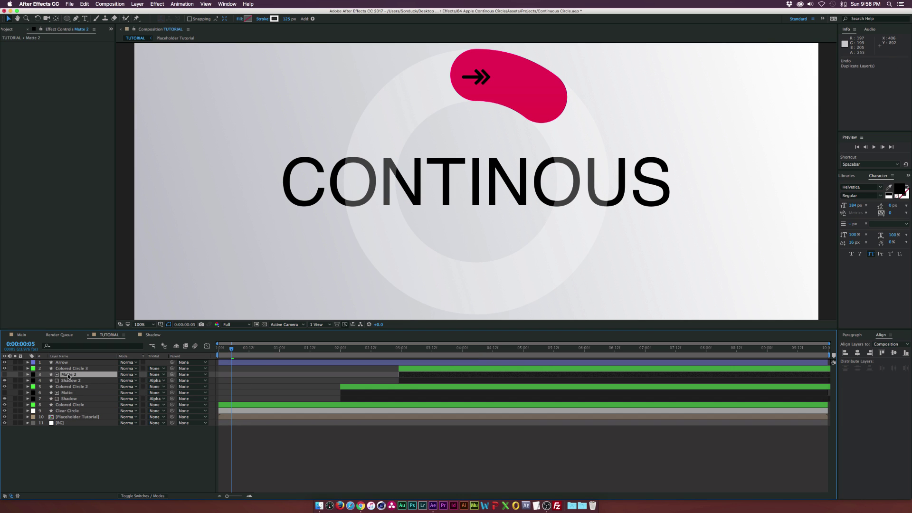
Step: Duplicate Matte 2 and the Placeholder Tutorial layer, moving the text copy just below Arrow
{"action": "key", "text": "ctrl+d"}
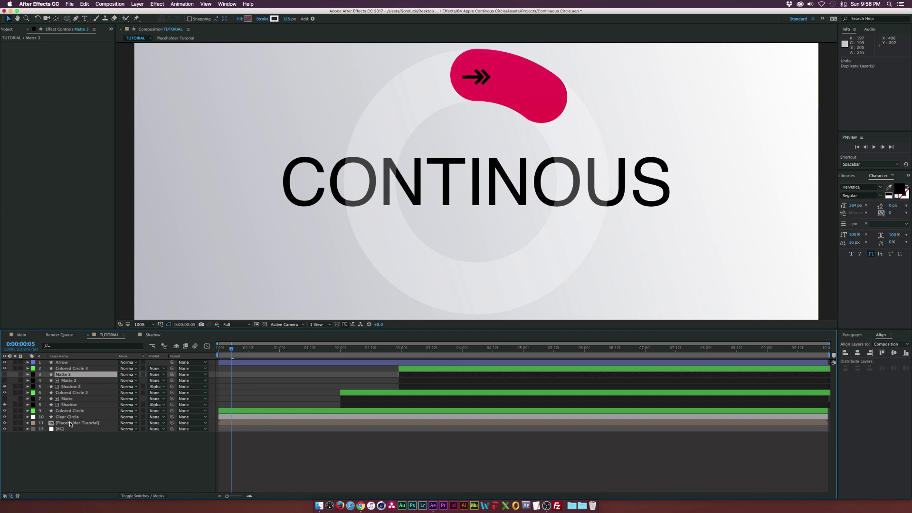
{"action": "left_click", "coordinate": [74, 423]}
{"action": "key", "text": "ctrl+d"}
{"action": "left_click_drag", "start_coordinate": [74, 423], "coordinate": [67, 368]}
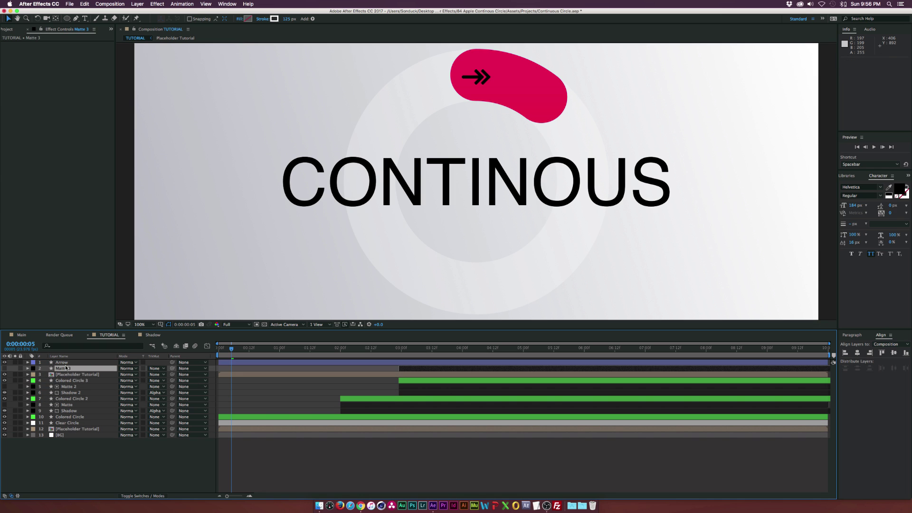
Step: Rename the Matte 3 copy to 'Matte PLaceholder' and select it together with the text copy
{"action": "key", "text": "Return"}
{"action": "type", "text": "Matte PLaceholder"}
{"action": "key", "text": "Return"}
{"action": "left_click", "coordinate": [72, 374], "text": "shift"}
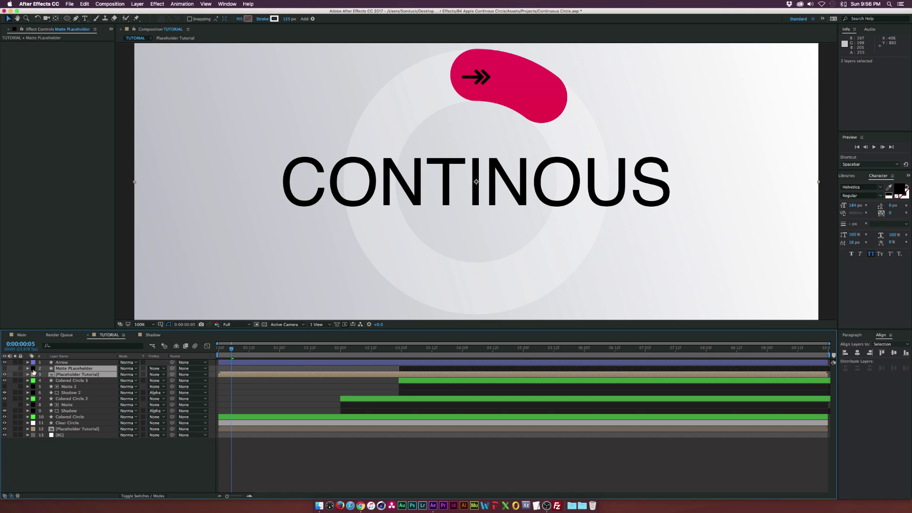
Step: Label both copies orange and set the text copy's track matte to Alpha Matte
{"action": "left_click", "coordinate": [33, 368]}
{"action": "left_click", "coordinate": [57, 459]}
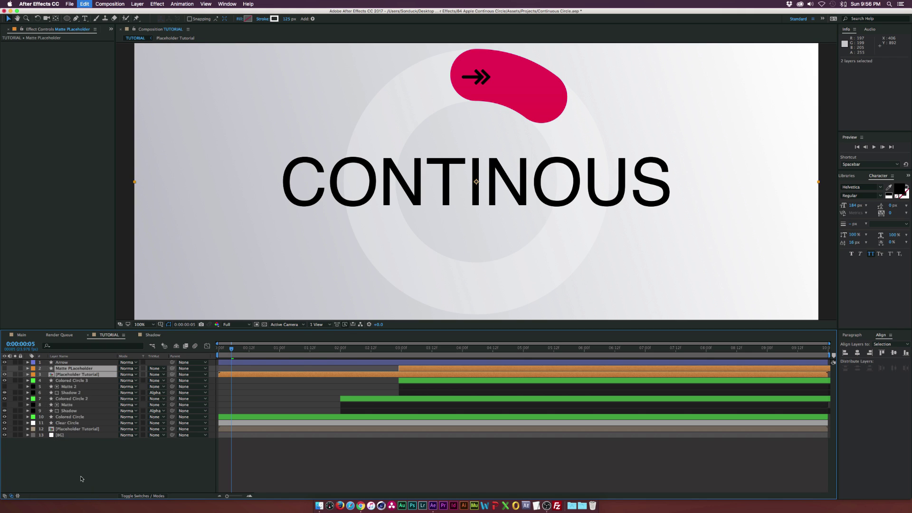
{"action": "left_click", "coordinate": [78, 375]}
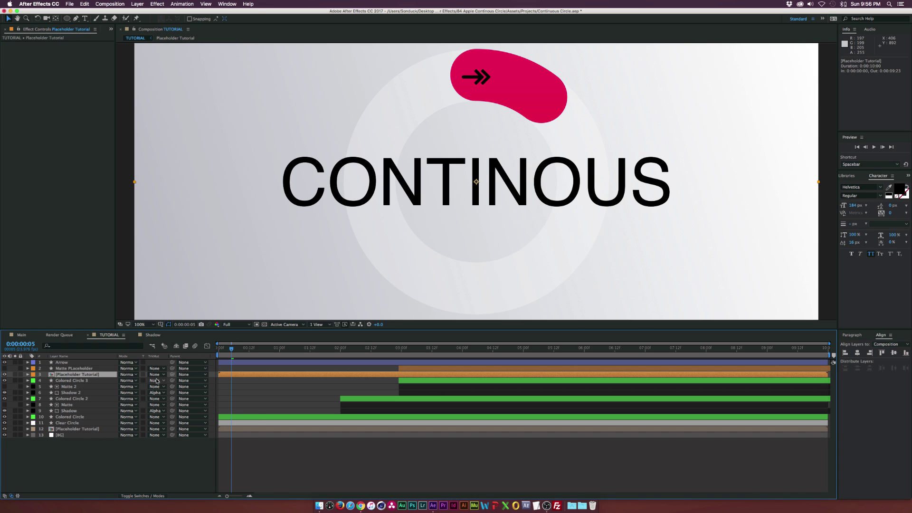
{"action": "left_click", "coordinate": [157, 375]}
{"action": "left_click", "coordinate": [177, 393]}
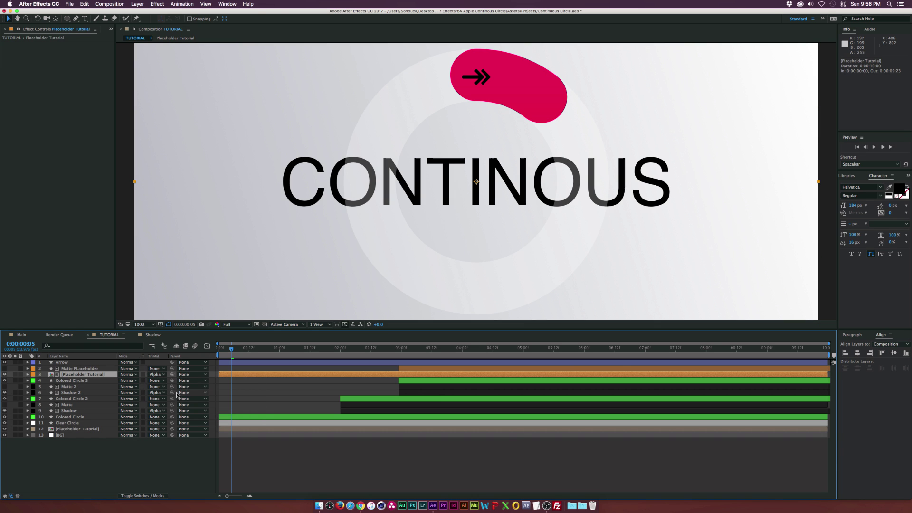
Step: Hide the lower Placeholder Tutorial layer and make Matte PLaceholder start at time zero
{"action": "left_click", "coordinate": [4, 429]}
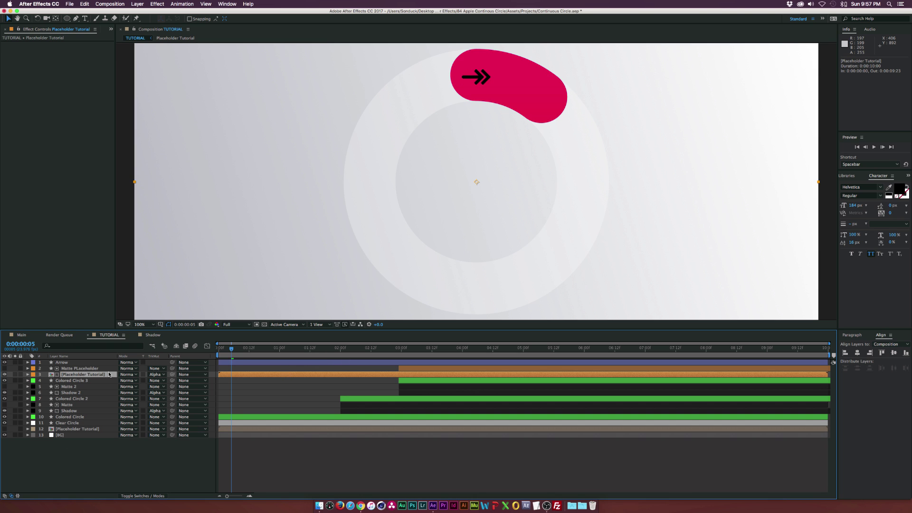
{"action": "left_click", "coordinate": [77, 369]}
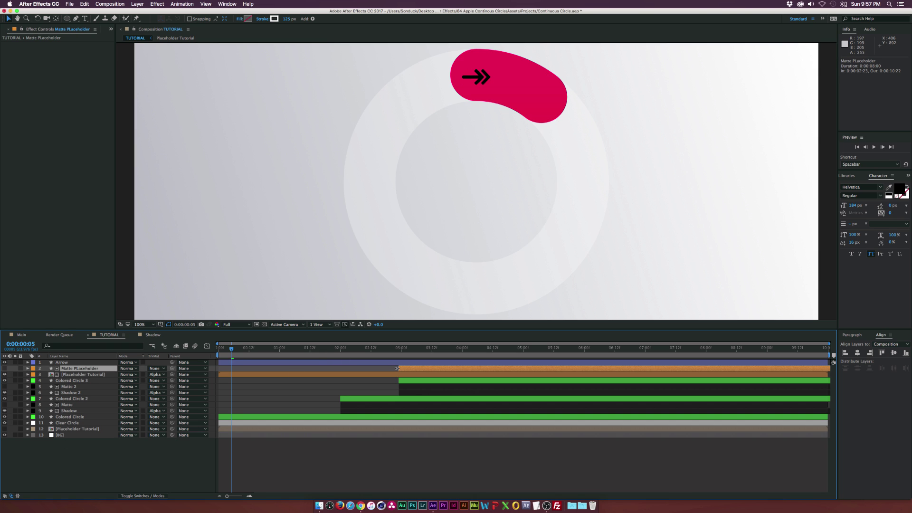
{"action": "left_click_drag", "start_coordinate": [397, 368], "coordinate": [220, 369]}
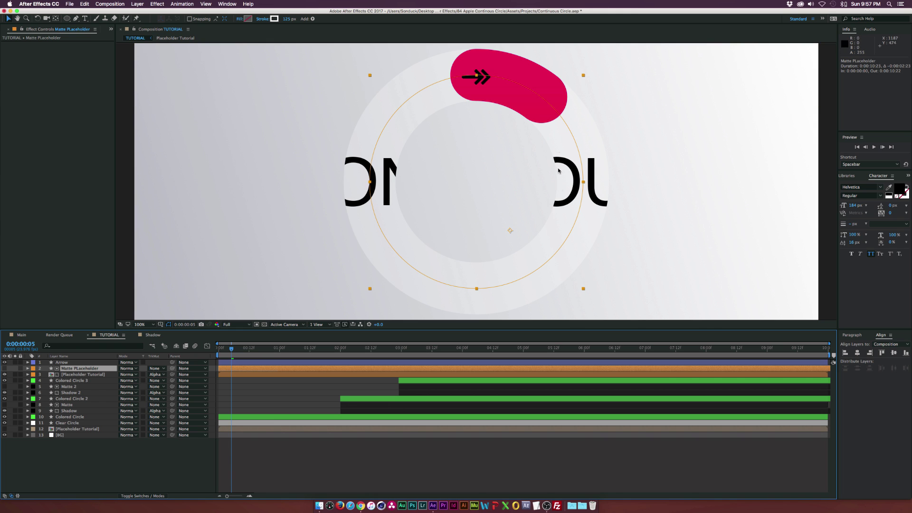
Step: Draw a four-corner mask around the right-hand letters on the Placeholder Tutorial copy
{"action": "left_click", "coordinate": [77, 19]}
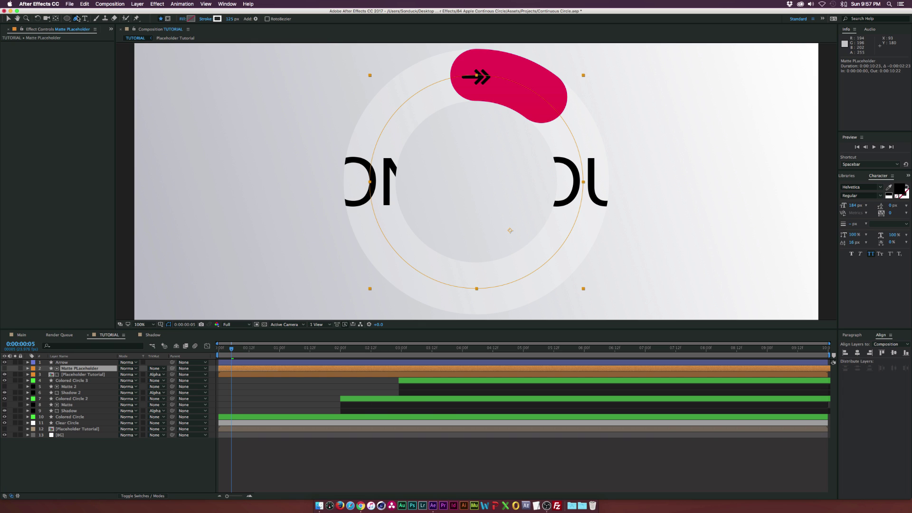
{"action": "left_click", "coordinate": [70, 375]}
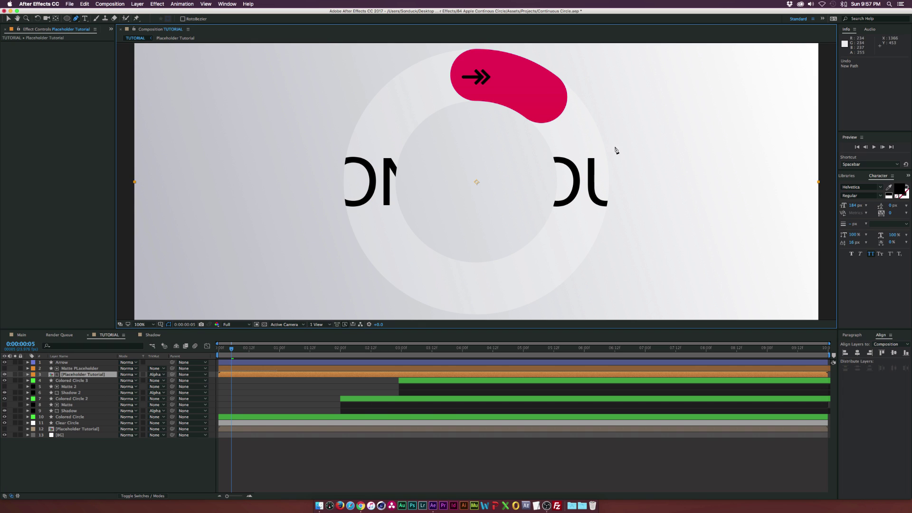
{"action": "left_click", "coordinate": [499, 147]}
{"action": "left_click", "coordinate": [625, 140]}
{"action": "left_click", "coordinate": [670, 264]}
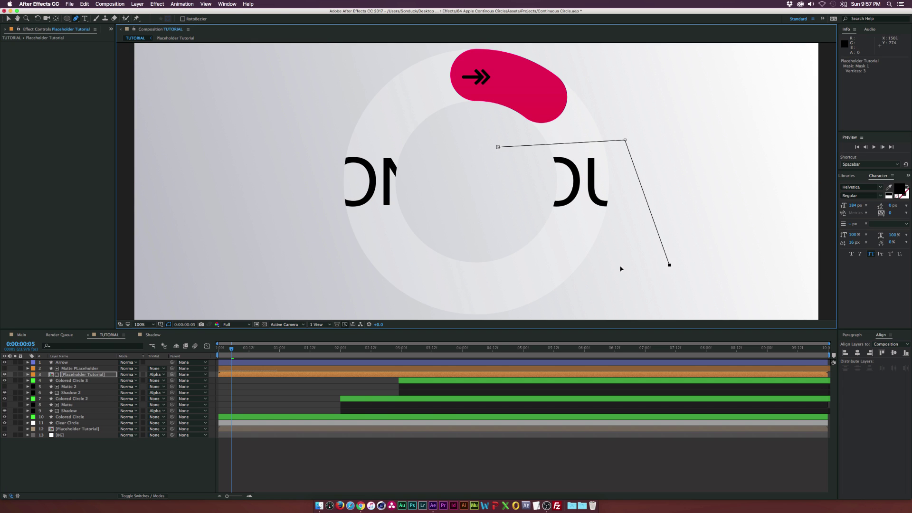
{"action": "left_click", "coordinate": [508, 230]}
{"action": "left_click", "coordinate": [498, 147]}
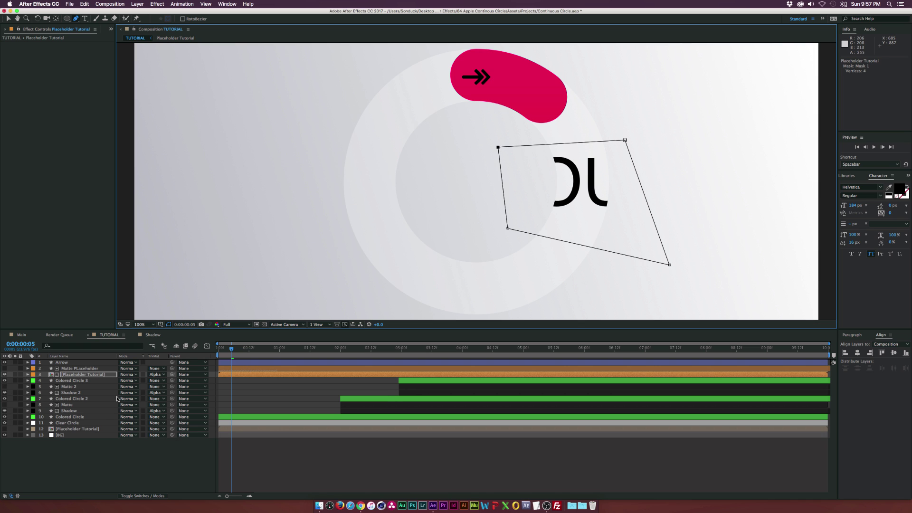
Step: Set the new mask's mode to Subtract
{"action": "key", "text": "m"}
{"action": "left_click", "coordinate": [125, 381]}
{"action": "left_click", "coordinate": [127, 400]}
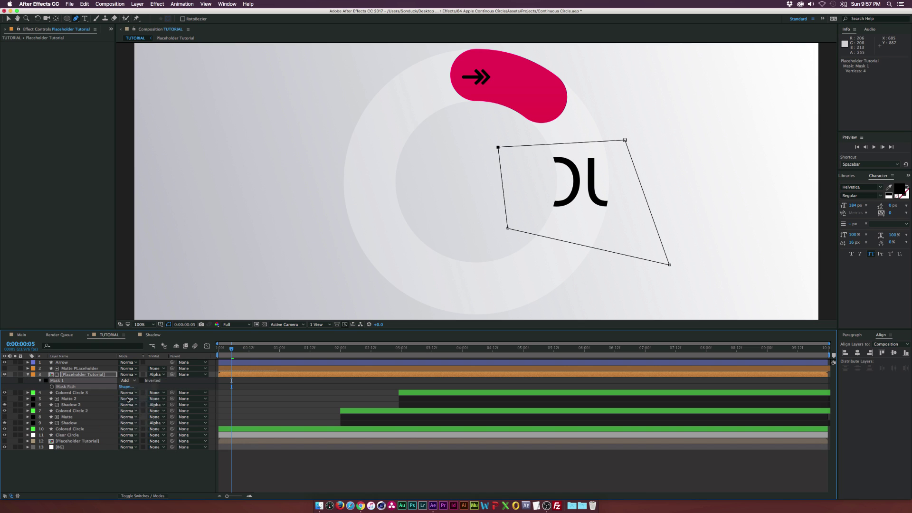
{"action": "key", "text": "m"}
{"action": "key", "text": "v"}
Step: Duplicate the matte and text copy and move the duplicates below Colored Circle
{"action": "left_click", "coordinate": [80, 369], "text": "shift"}
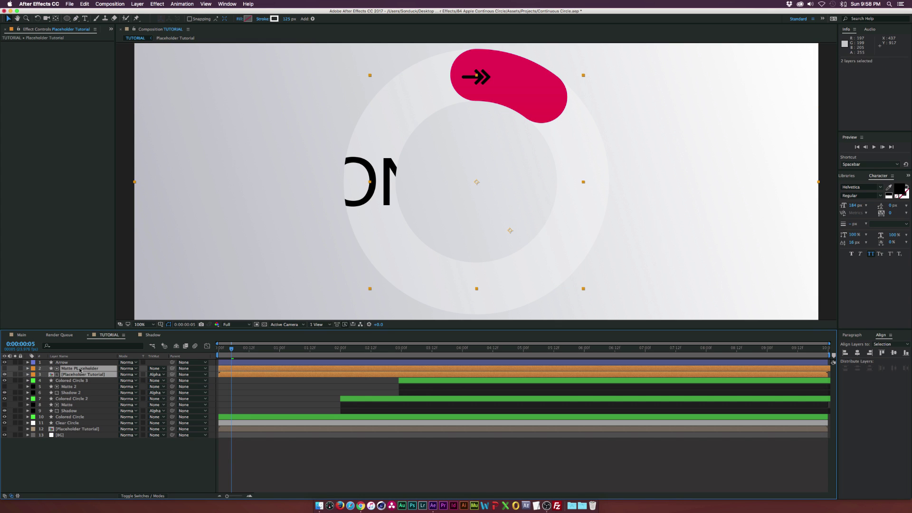
{"action": "key", "text": "ctrl+d"}
{"action": "left_click_drag", "start_coordinate": [80, 371], "coordinate": [69, 434]}
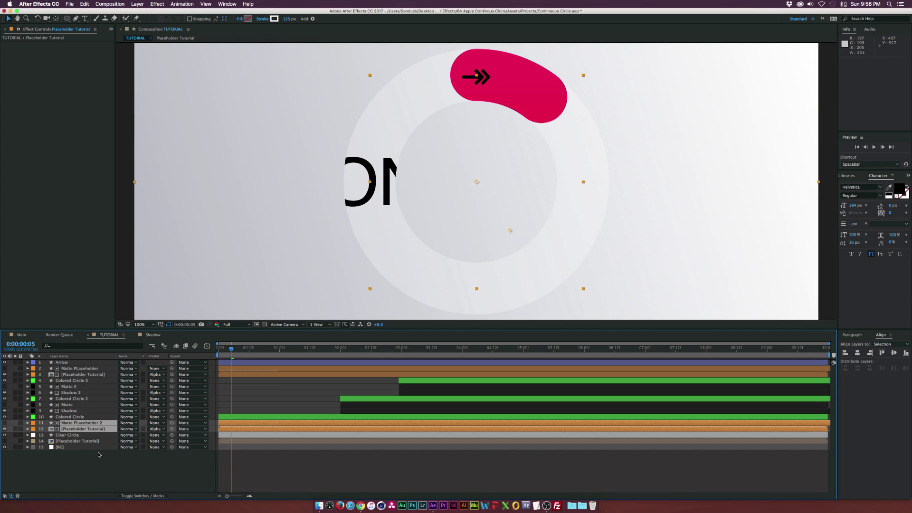
{"action": "left_click", "coordinate": [89, 470]}
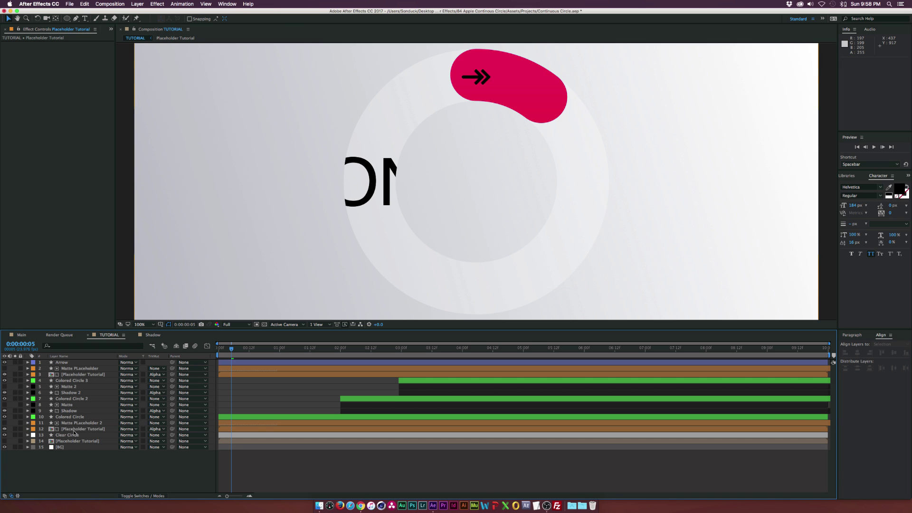
Step: Remove the lower copy's mask, set its track matte to Alpha Inverted, and preview the ring
{"action": "left_click", "coordinate": [59, 429]}
{"action": "key", "text": "m"}
{"action": "left_click", "coordinate": [56, 435]}
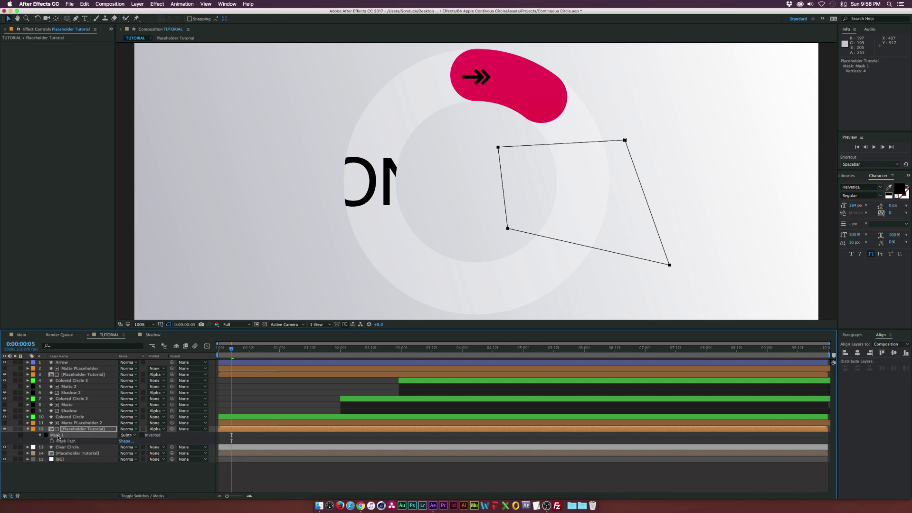
{"action": "key", "text": "Delete"}
{"action": "left_click", "coordinate": [151, 430]}
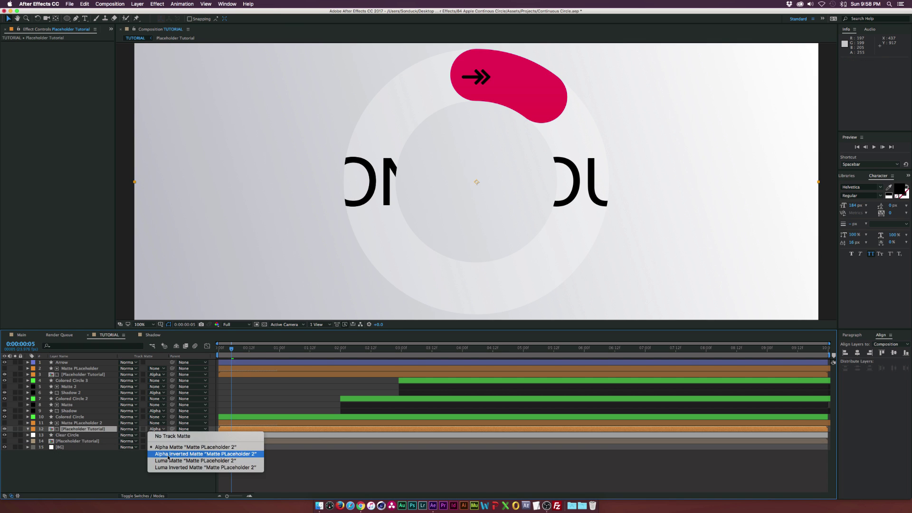
{"action": "left_click", "coordinate": [182, 454]}
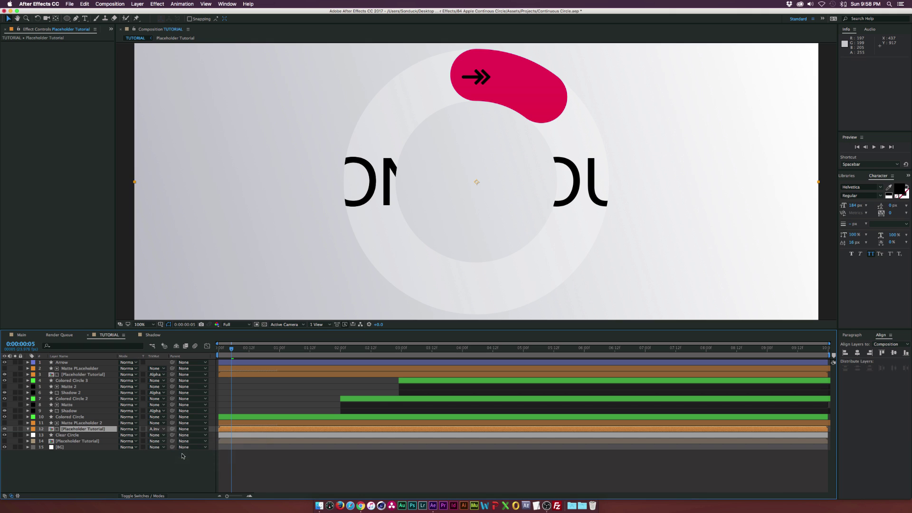
{"action": "left_click", "coordinate": [116, 463]}
{"action": "key", "text": "space"}
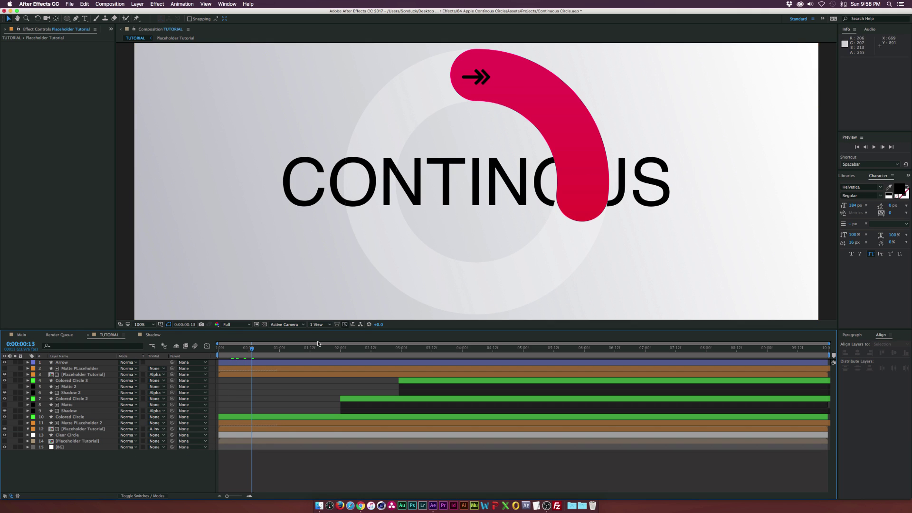
{"action": "left_click_drag", "start_coordinate": [331, 349], "coordinate": [548, 354]}
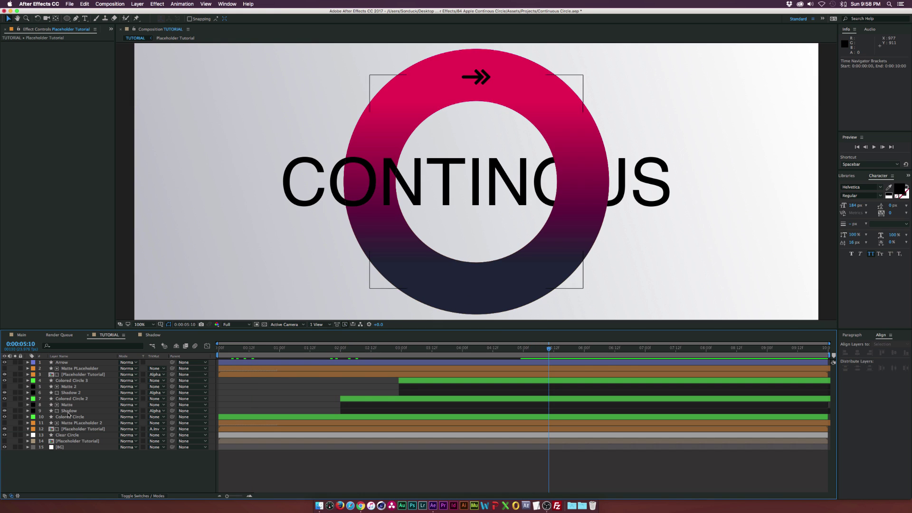
Step: Inside the precomp, keyframe the CONTINOUS text's Position so it shifts right by 0:00:06:09
{"action": "double_click", "coordinate": [61, 430]}
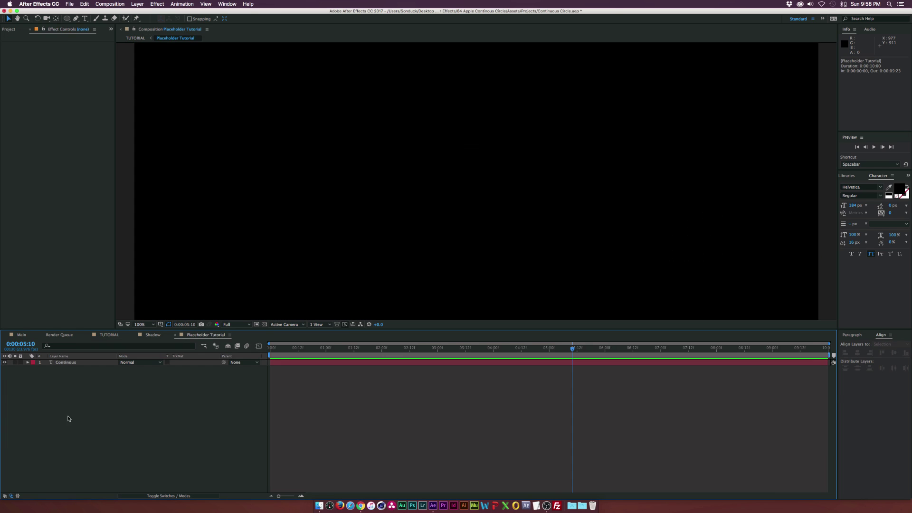
{"action": "left_click", "coordinate": [69, 362]}
{"action": "key", "text": "p"}
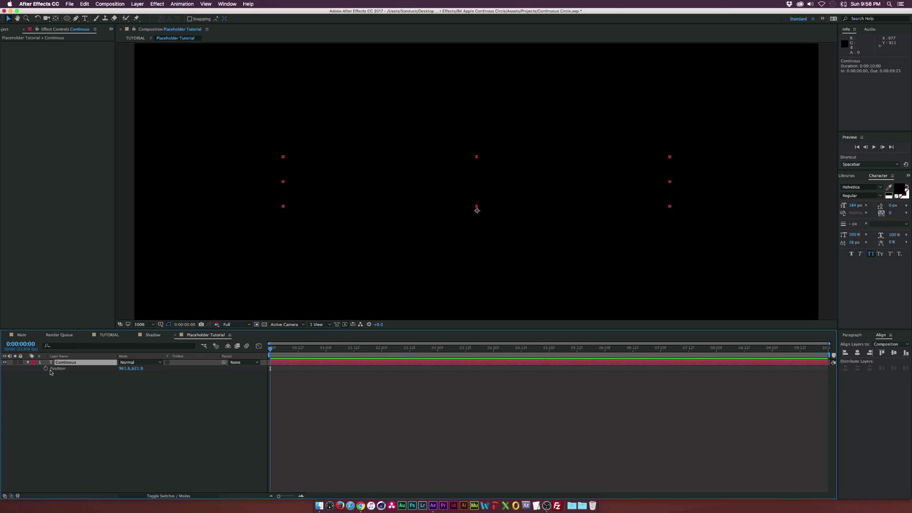
{"action": "left_click", "coordinate": [46, 368]}
{"action": "left_click_drag", "start_coordinate": [380, 349], "coordinate": [627, 353]}
{"action": "left_click", "coordinate": [264, 324]}
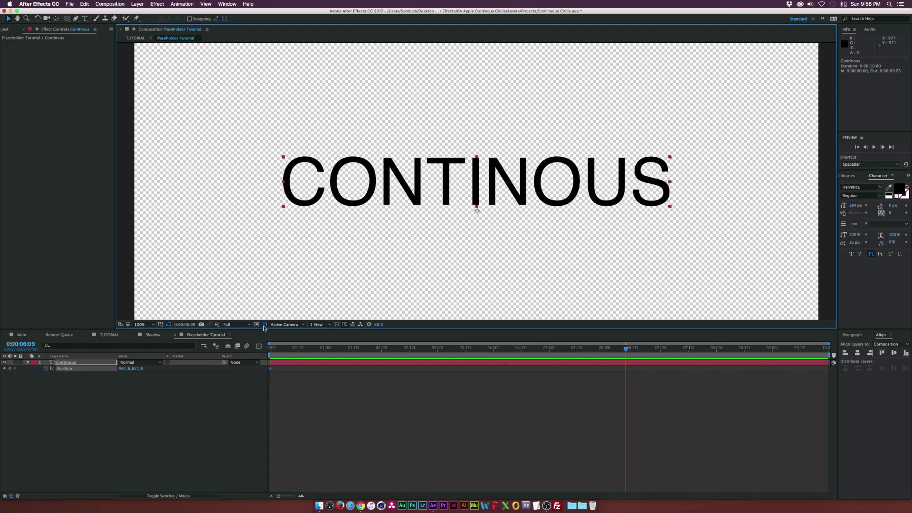
{"action": "left_click_drag", "start_coordinate": [125, 369], "coordinate": [135, 367]}
Step: Add Sonduck-Logo-White.png to the comp and apply a near-black Fill effect to it
{"action": "left_click", "coordinate": [6, 30]}
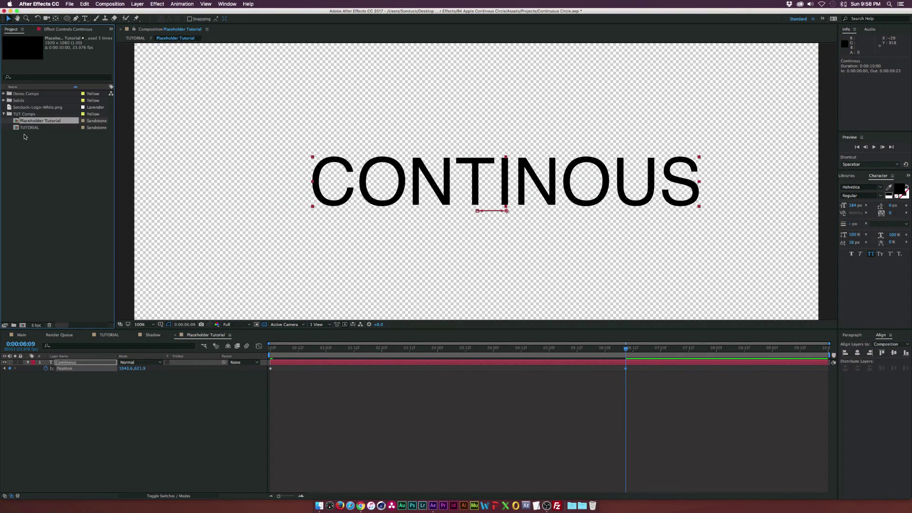
{"action": "left_click_drag", "start_coordinate": [26, 109], "coordinate": [99, 361]}
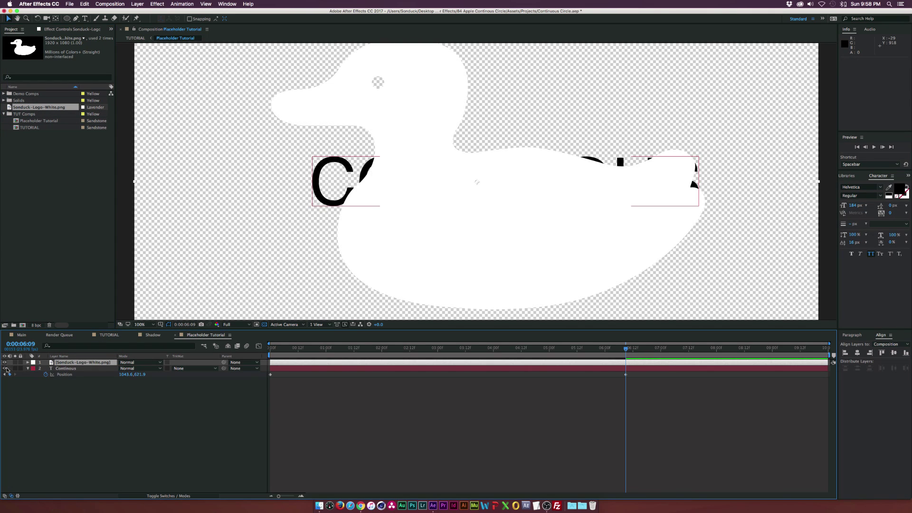
{"action": "left_click", "coordinate": [157, 4]}
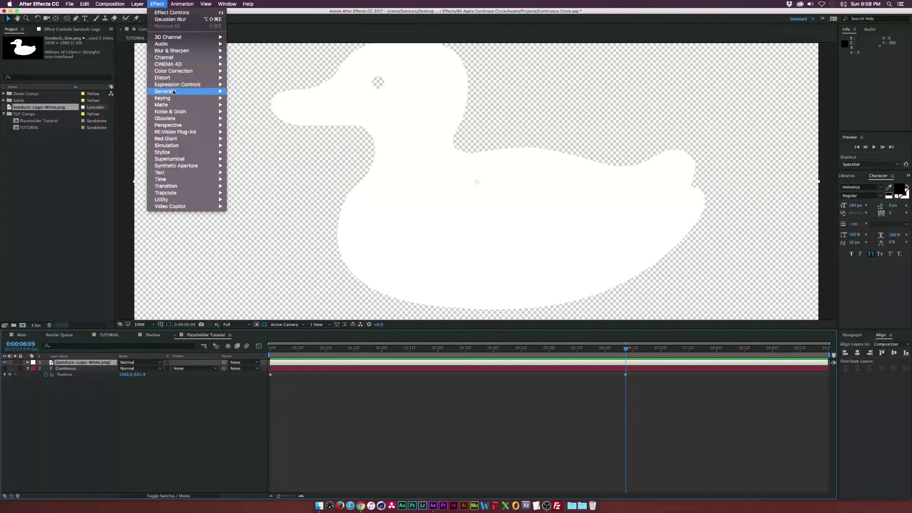
{"action": "mouse_move", "coordinate": [171, 91]}
{"action": "key", "text": "Return"}
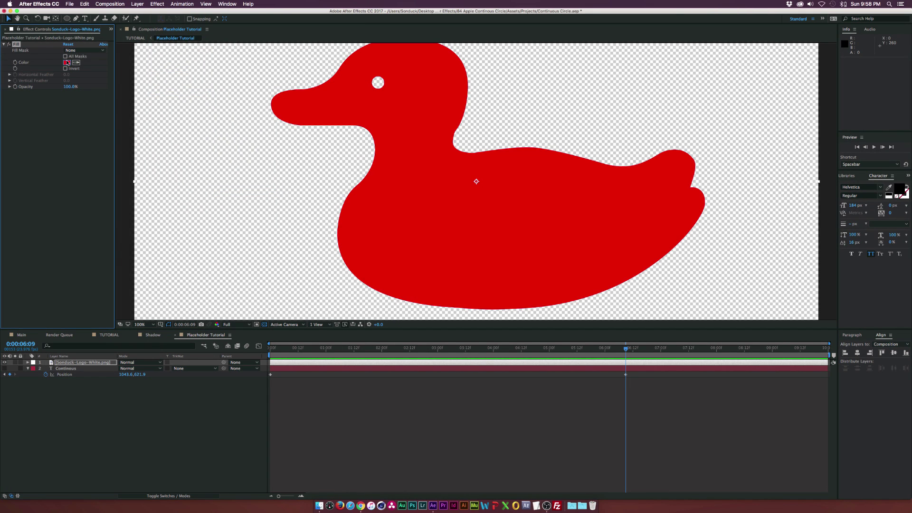
{"action": "left_click", "coordinate": [67, 62]}
{"action": "left_click", "coordinate": [428, 277]}
{"action": "left_click", "coordinate": [527, 215]}
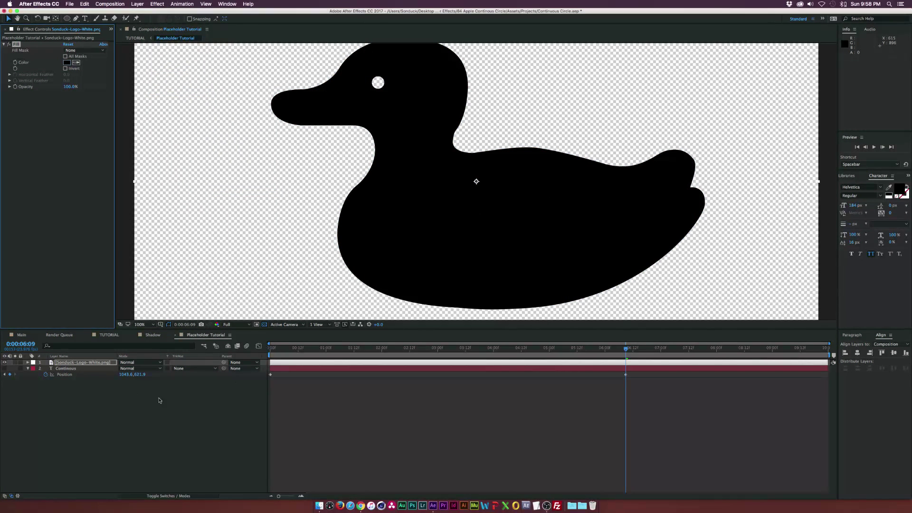
Step: Switch between the TUTORIAL and Placeholder Tutorial compositions, viewing TUTORIAL at half size
{"action": "left_click", "coordinate": [112, 336]}
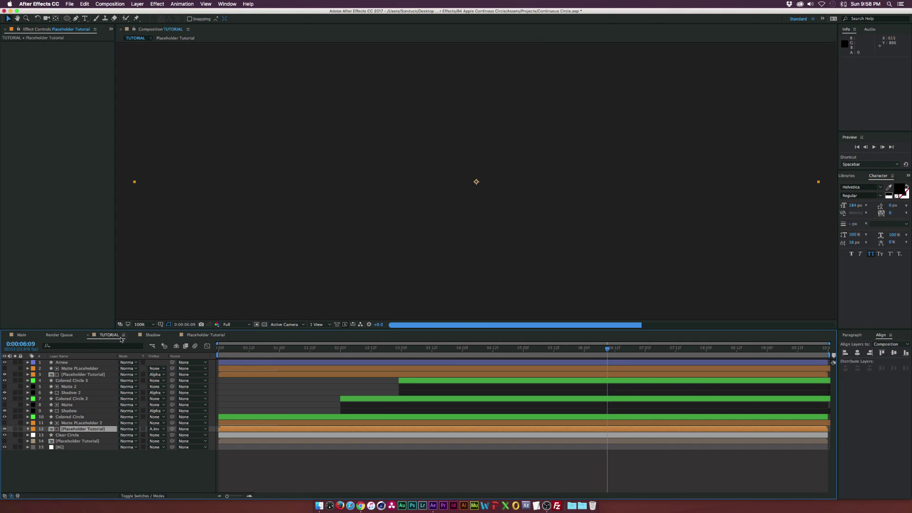
{"action": "key", "text": "comma"}
{"action": "key", "text": "comma"}
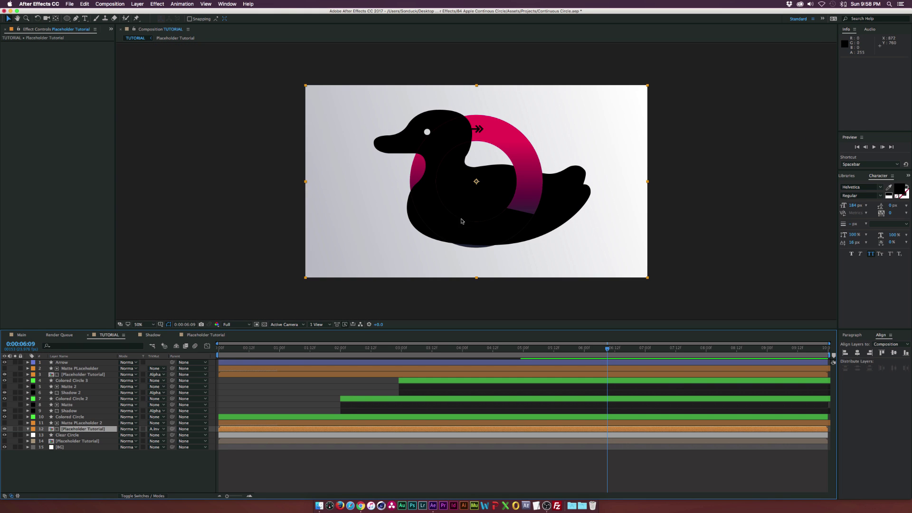
{"action": "left_click", "coordinate": [205, 335]}
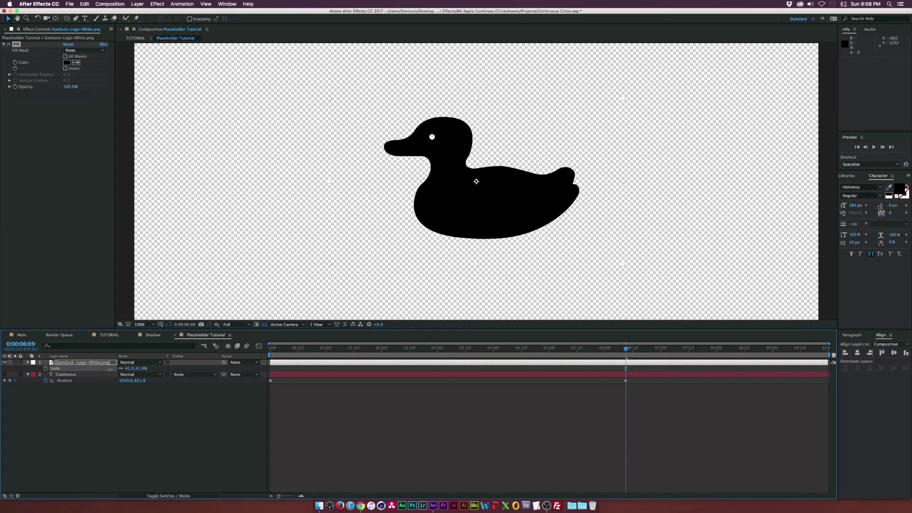
{"action": "left_click", "coordinate": [109, 335]}
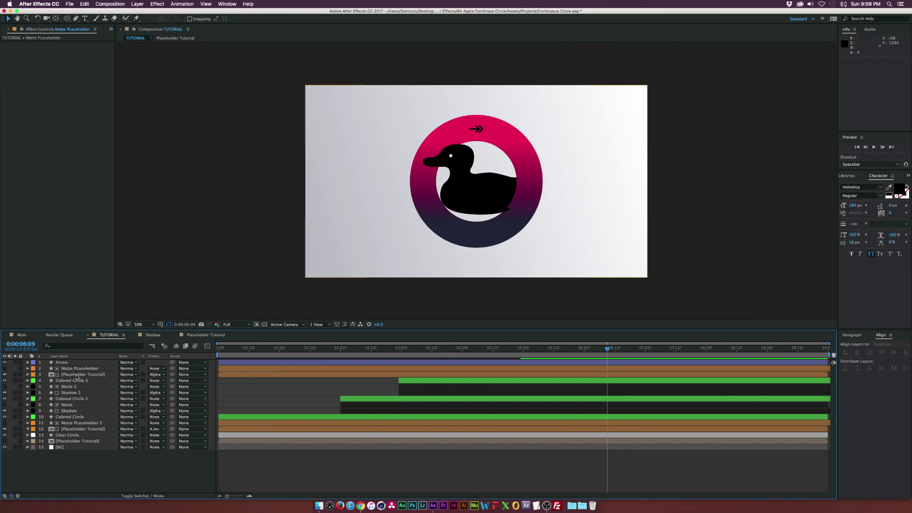
Step: Set the Placeholder Tutorial layer's Mask 1 colour to red and pull its lower-left corner down
{"action": "left_click", "coordinate": [493, 238]}
{"action": "left_click", "coordinate": [493, 207]}
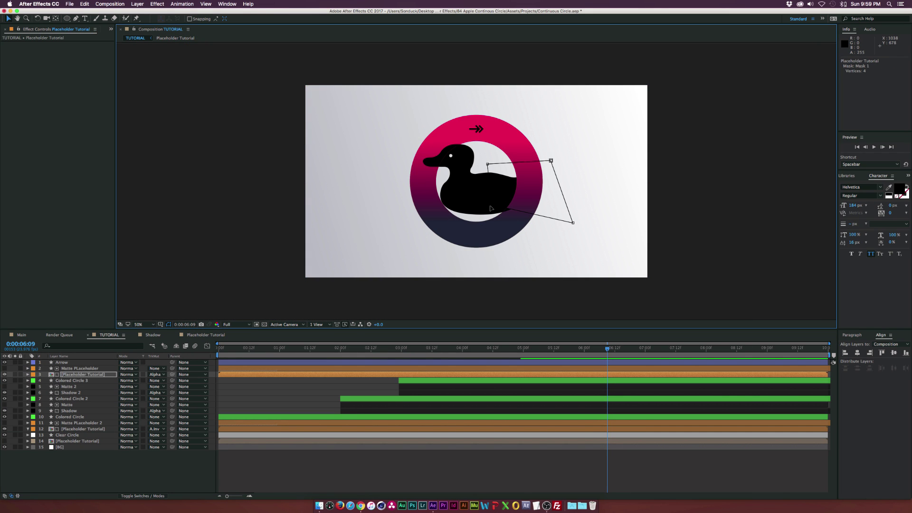
{"action": "left_click", "coordinate": [99, 375]}
{"action": "key", "text": "m"}
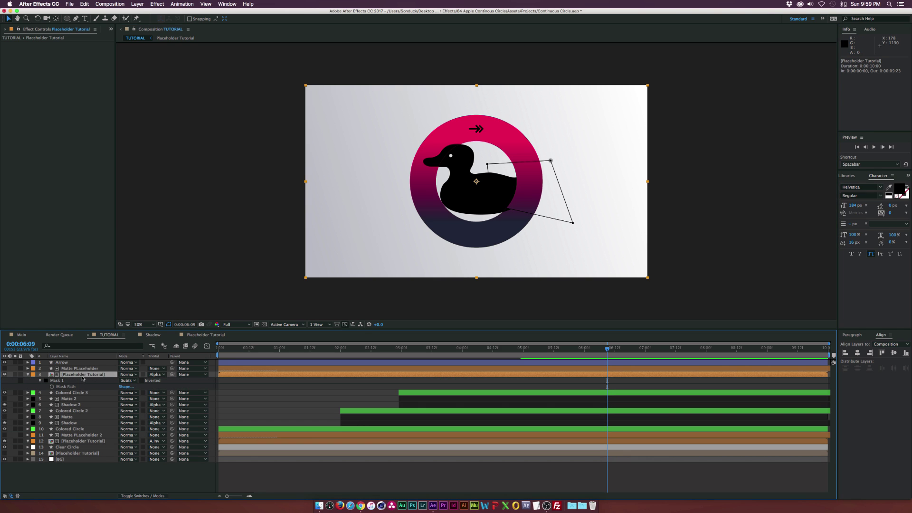
{"action": "left_click", "coordinate": [45, 380]}
{"action": "left_click", "coordinate": [436, 252]}
{"action": "left_click", "coordinate": [525, 210]}
{"action": "left_click_drag", "start_coordinate": [492, 207], "coordinate": [489, 225]}
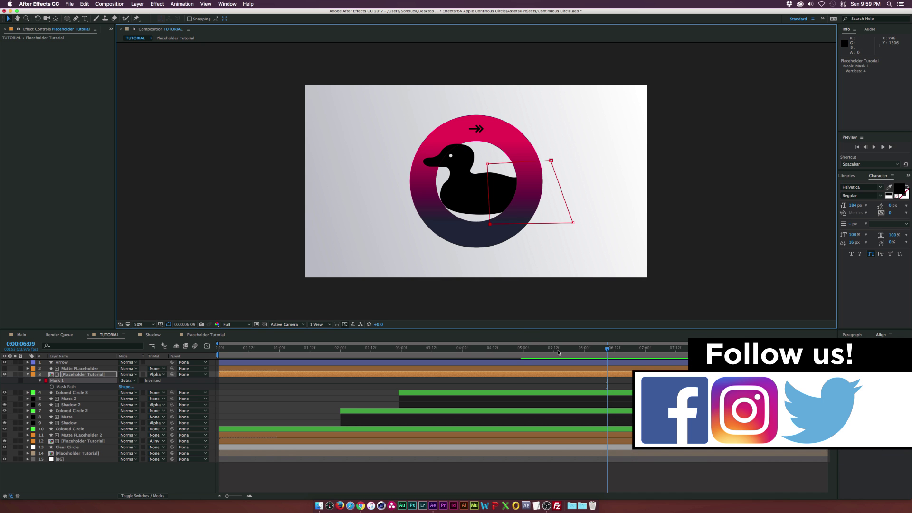
Step: Duplicate Colored Circle 3, Matte 2 and Shadow 2 above the originals, offset to start near 4:11
{"action": "left_click_drag", "start_coordinate": [532, 349], "coordinate": [654, 362]}
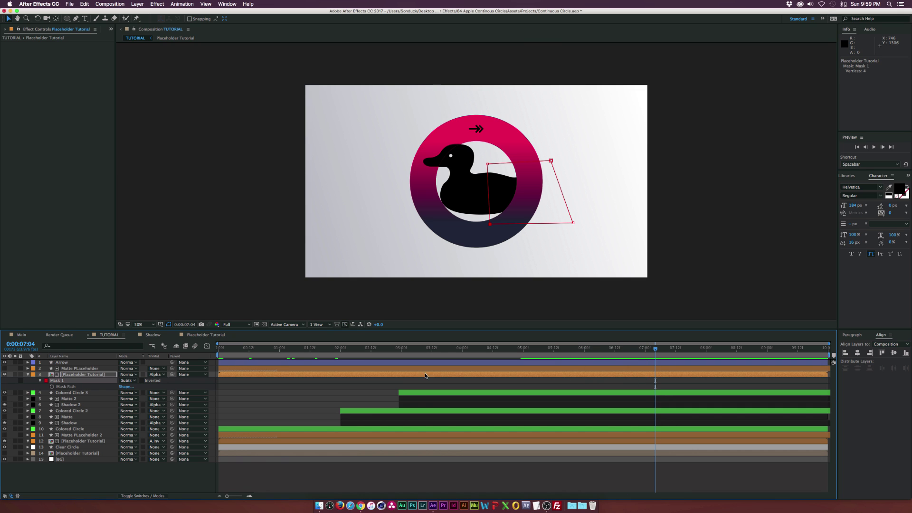
{"action": "left_click", "coordinate": [26, 374]}
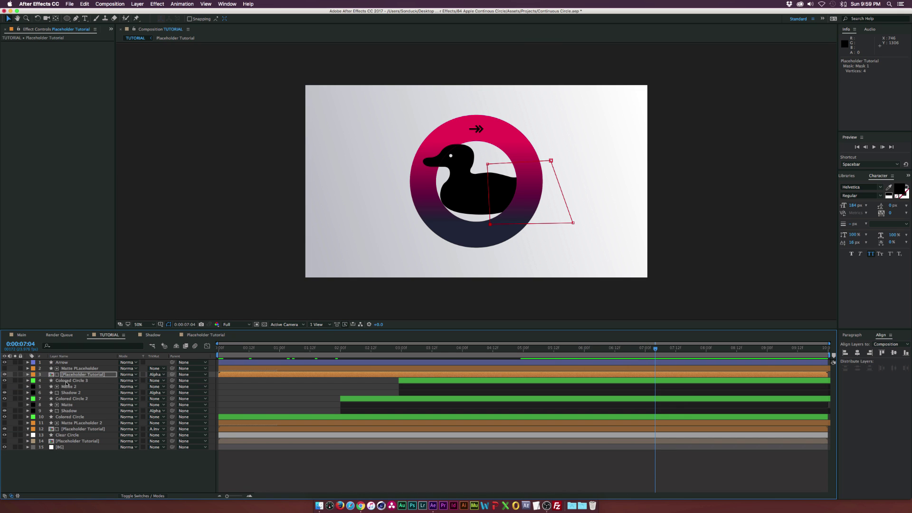
{"action": "left_click", "coordinate": [66, 382]}
{"action": "left_click", "coordinate": [67, 398], "text": "shift"}
{"action": "left_click", "coordinate": [68, 399], "text": "super"}
{"action": "key", "text": "super+d"}
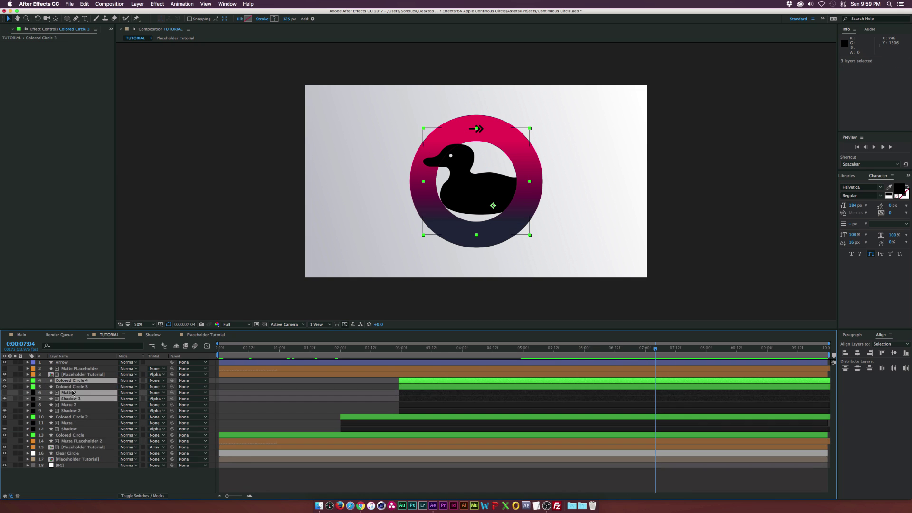
{"action": "left_click_drag", "start_coordinate": [72, 392], "coordinate": [71, 383]}
{"action": "left_click_drag", "start_coordinate": [430, 383], "coordinate": [527, 386]}
{"action": "left_click", "coordinate": [524, 349]}
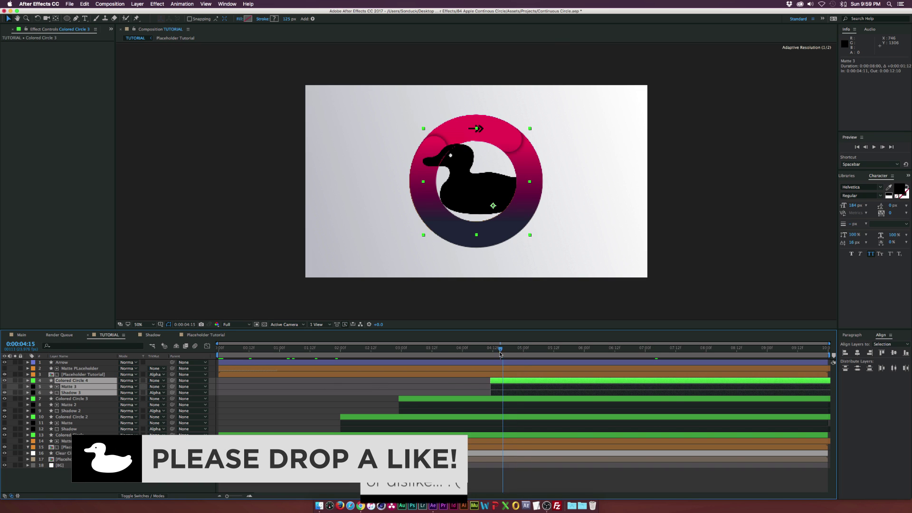
{"action": "left_click", "coordinate": [532, 353]}
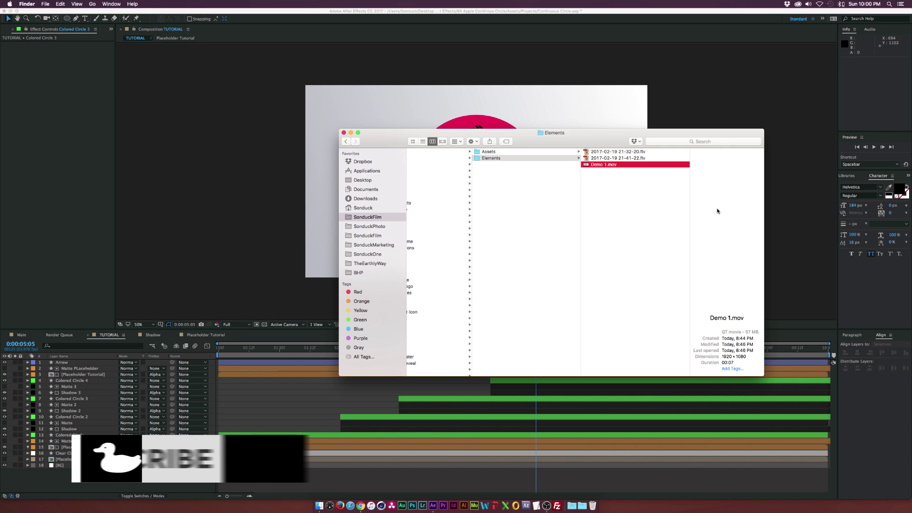
{"action": "key", "text": "space"}
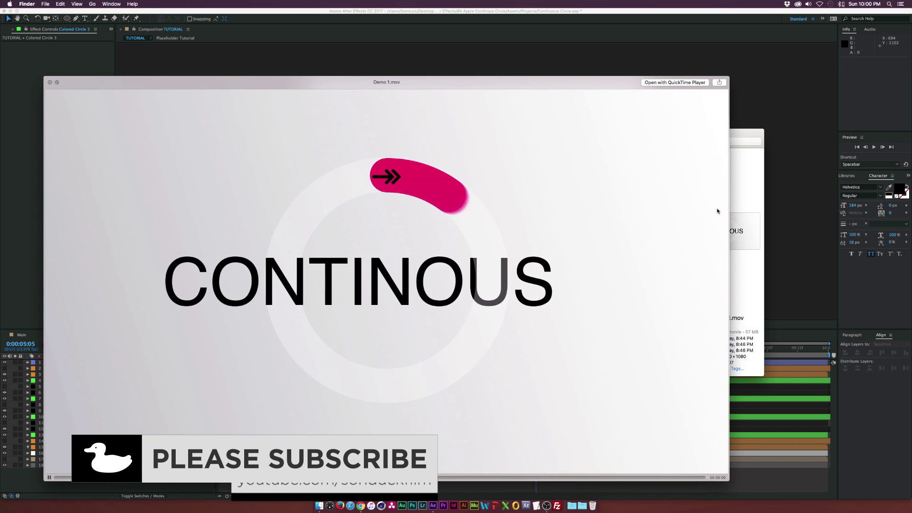